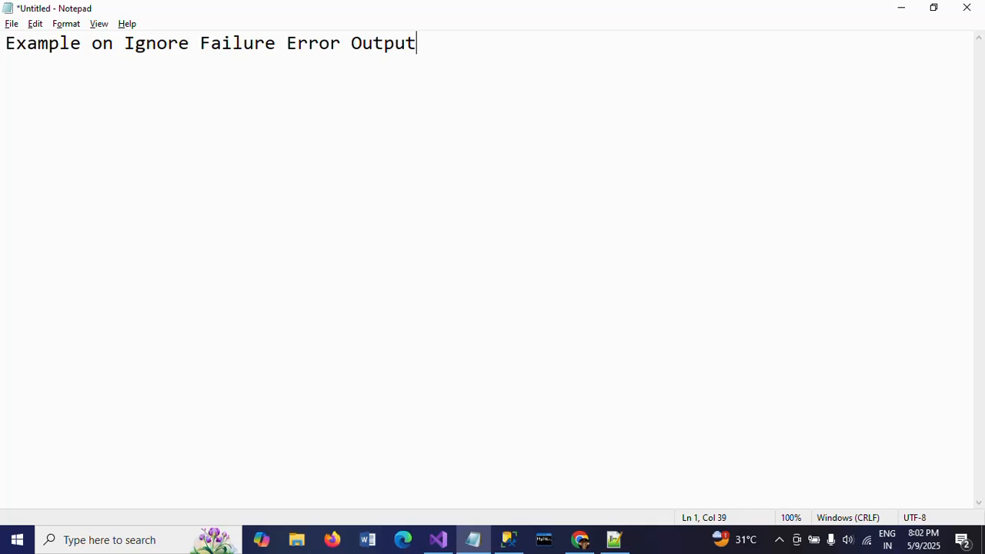
# Step: Below the heading, leave a blank line and add the text "Failure Component"
pyautogui.press('Return')
pyautogui.press('Return')
pyautogui.write('Failku')
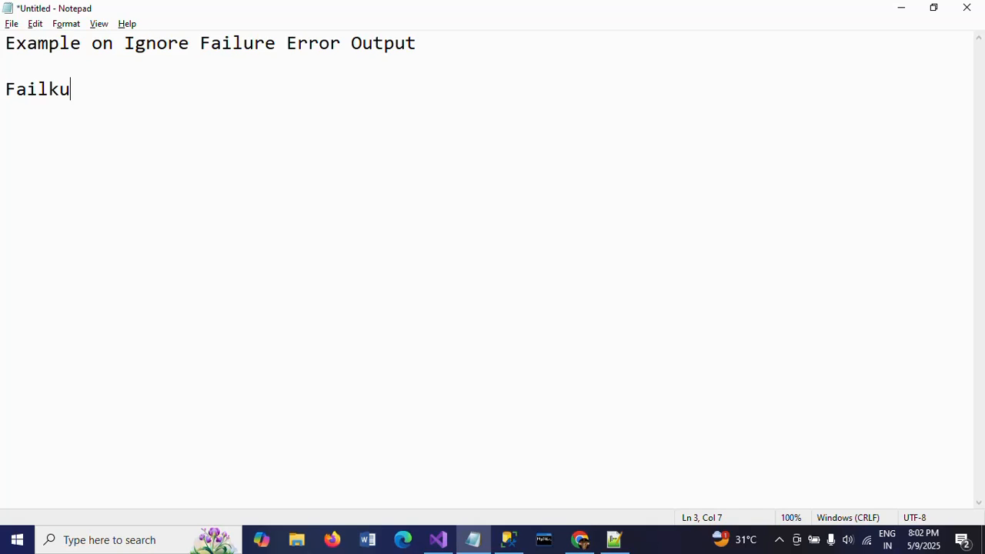
pyautogui.press('BackSpace')
pyautogui.press('BackSpace')
pyautogui.write('ure Compo')
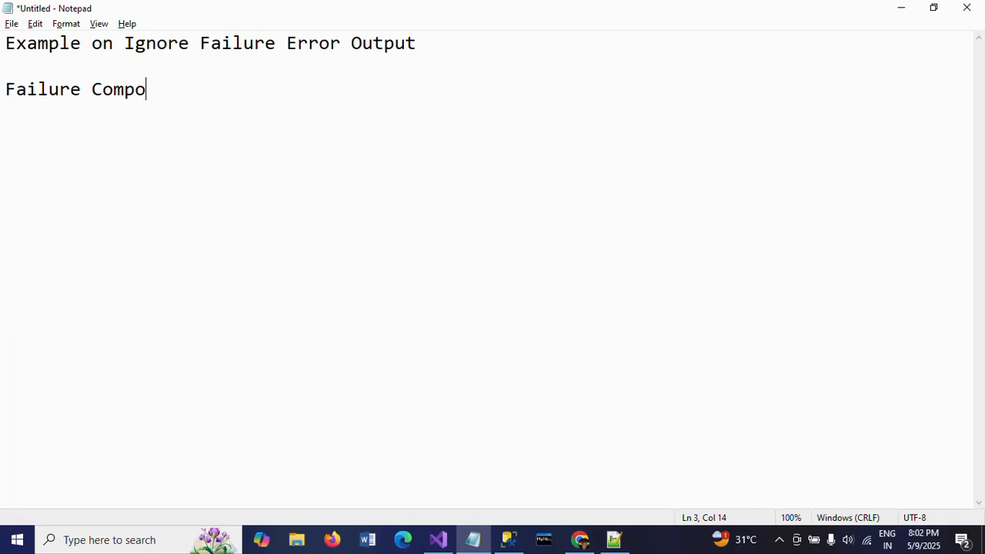
pyautogui.write('nent')
# Step: Add "Ignore Failure" and "Redirect Row" on separate lines under the Failure Component entry
pyautogui.press('Return')
pyautogui.write('I')
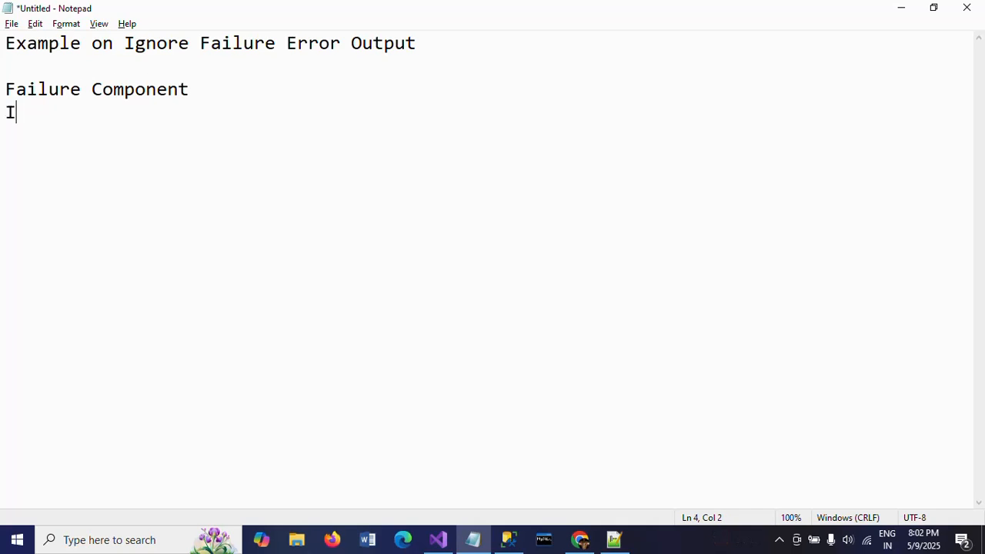
pyautogui.write('gnore Failure')
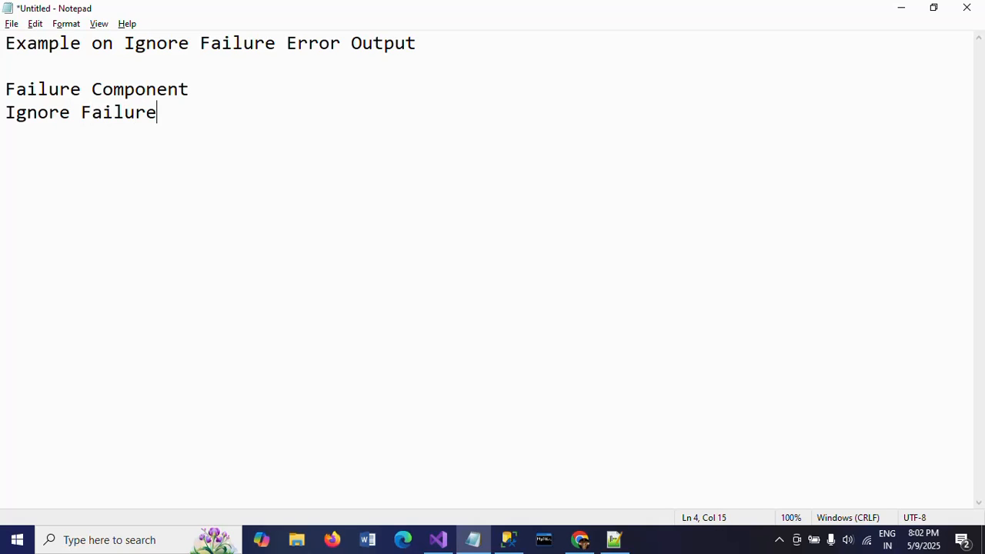
pyautogui.press('Return')
pyautogui.write('Redirect ')
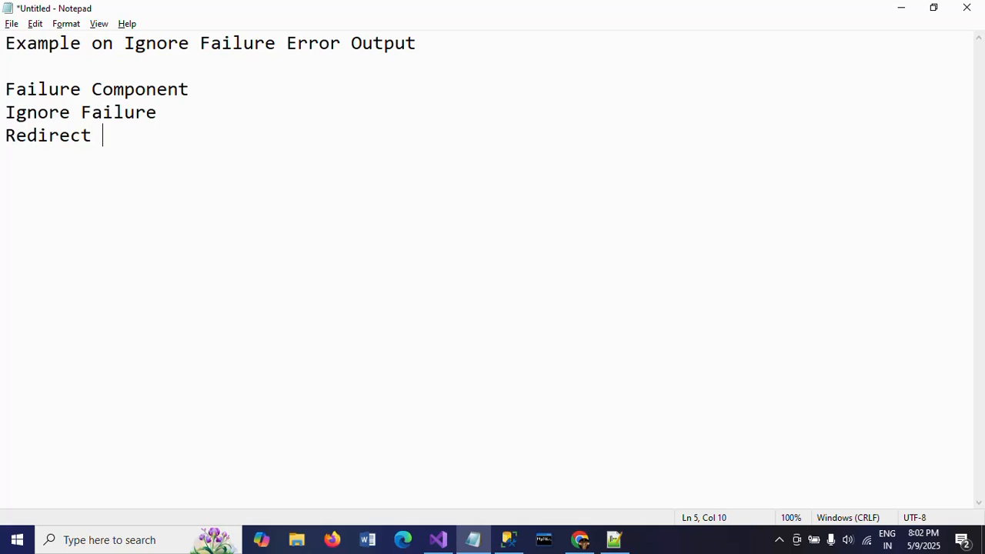
pyautogui.write('Row')
# Step: Review the three error output options in the note, highlighting the Ignore Failure line
pyautogui.click(189, 89)
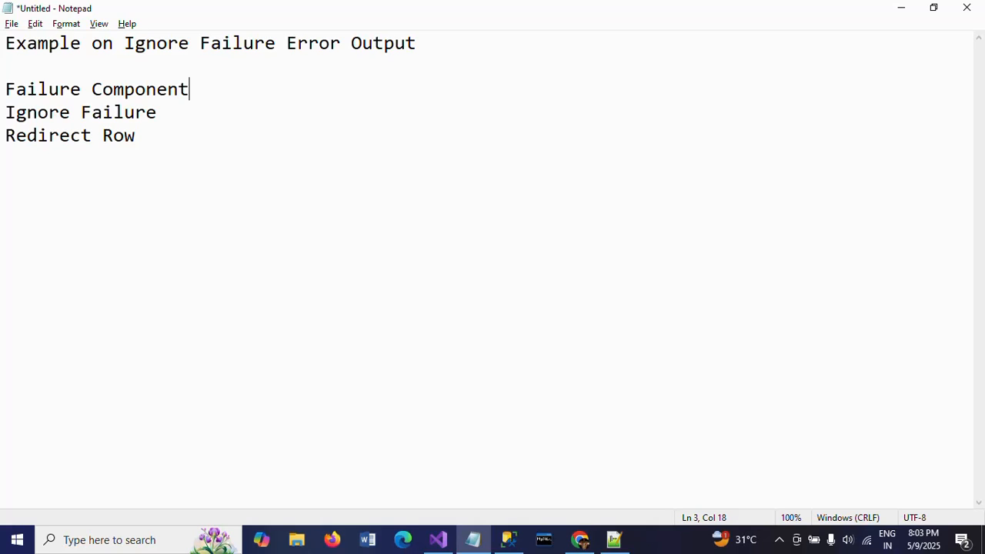
pyautogui.click(157, 113)
pyautogui.write(':')
pyautogui.press('BackSpace')
pyautogui.press('BackSpace')
pyautogui.click(135, 136)
pyautogui.click(157, 113)
pyautogui.hotkey('shift', 'Home')
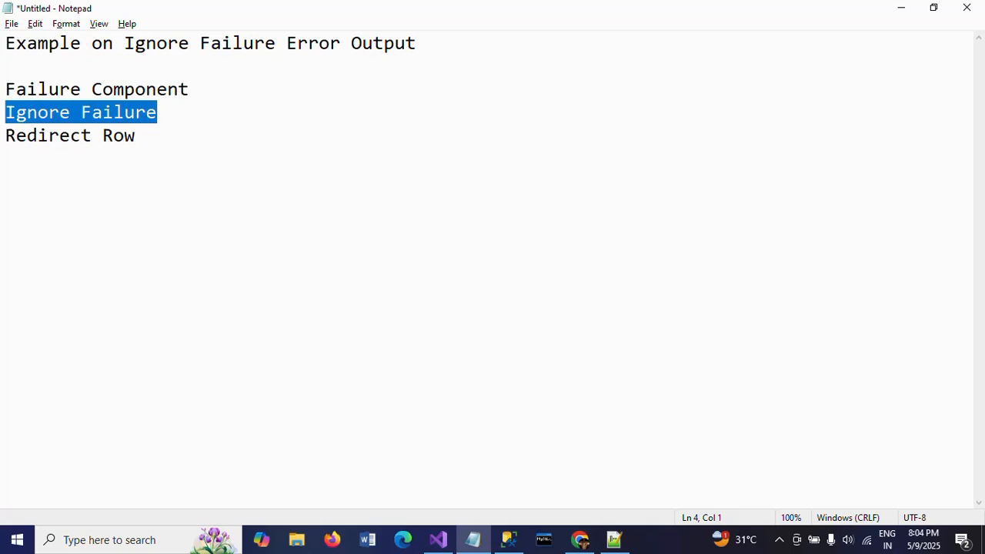
pyautogui.press('End')
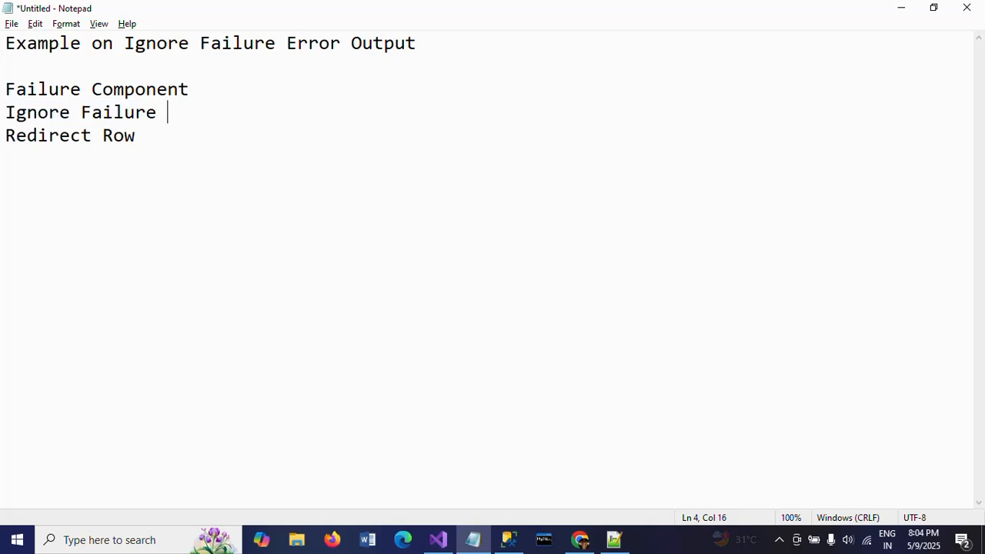
# Step: Switch to Notepad++ and examine the Salary value of the second employee record in emp.csv
pyautogui.click(613, 537)
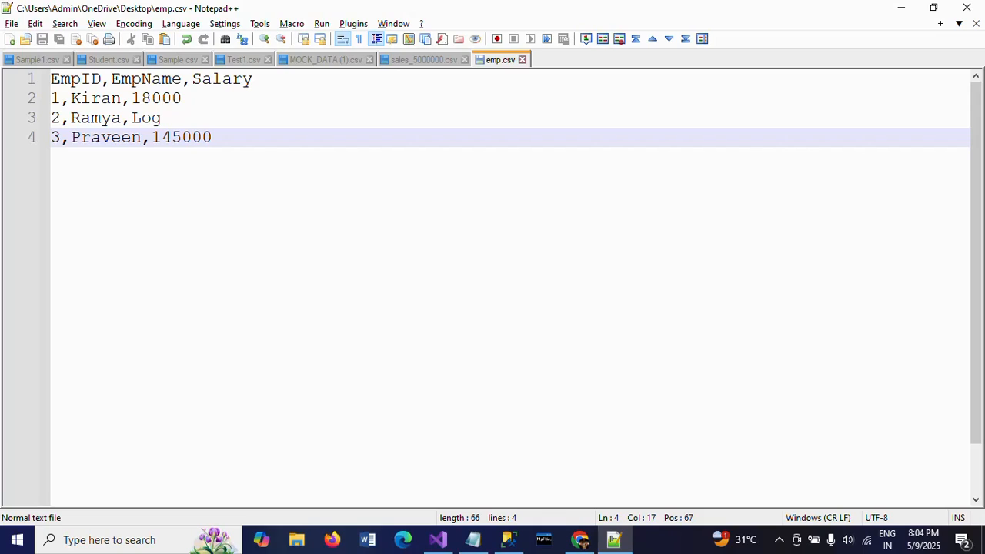
pyautogui.click(133, 117)
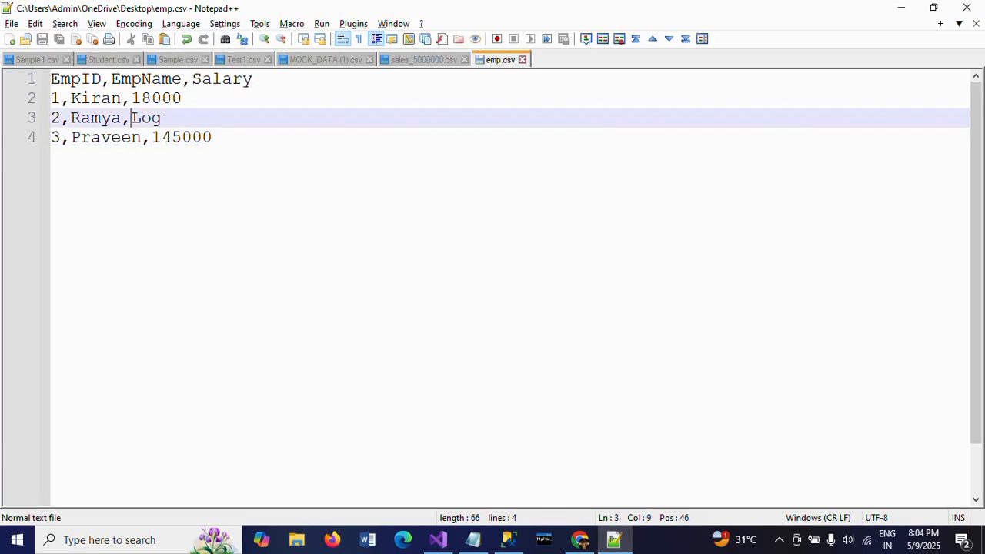
pyautogui.hotkey('shift', 'Right')
pyautogui.hotkey('shift', 'Right')
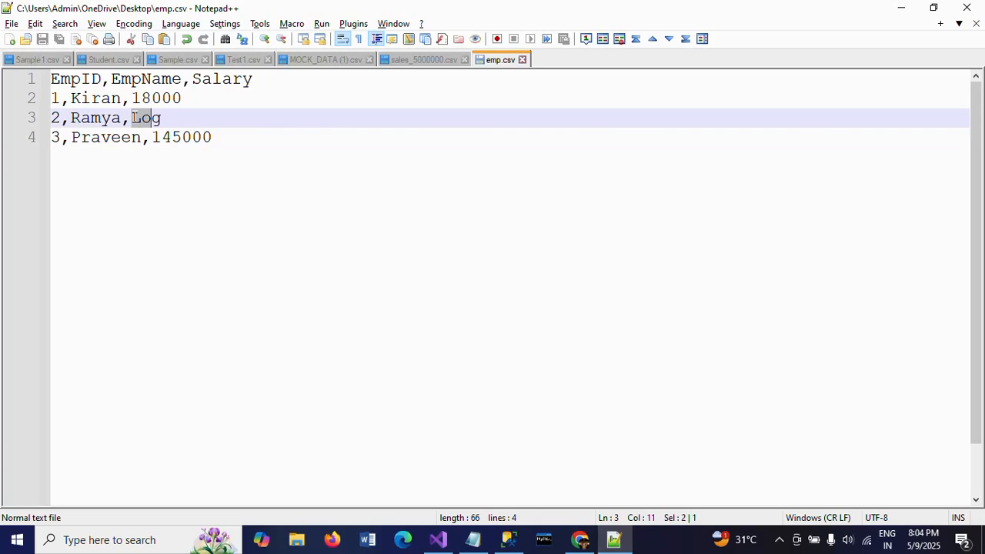
pyautogui.hotkey('shift', 'Right')
pyautogui.press('Right')
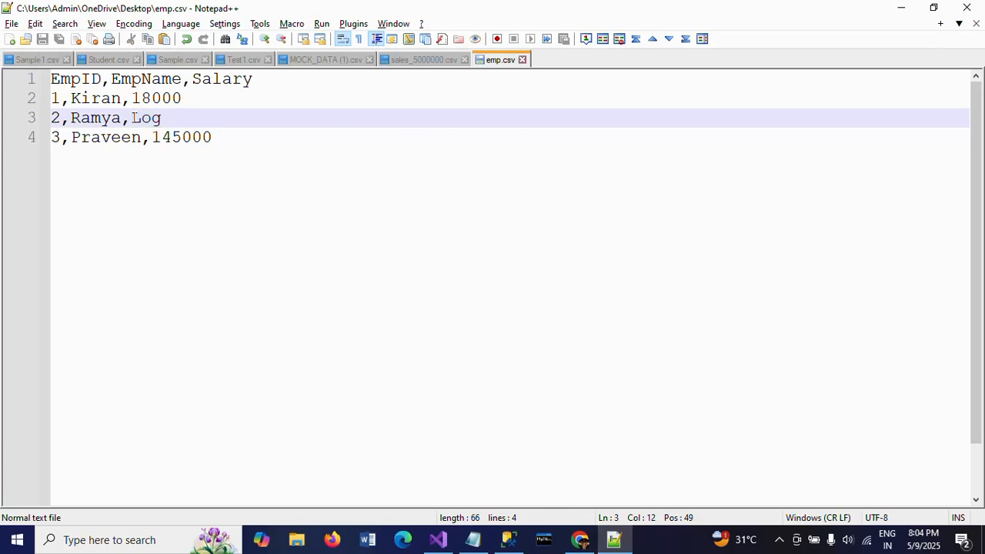
pyautogui.press('Left')
pyautogui.press('Left')
pyautogui.press('Left')
pyautogui.hotkey('shift', 'Right')
pyautogui.hotkey('shift', 'Right')
pyautogui.hotkey('shift', 'Right')
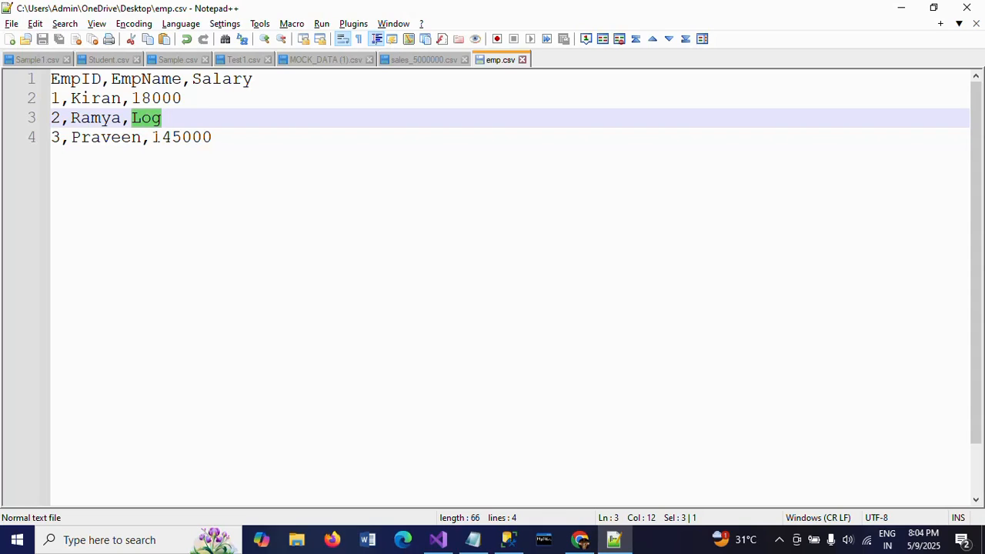
# Step: Set the third employee record's salary to 14500 in emp.csv and save the file
pyautogui.click(152, 138)
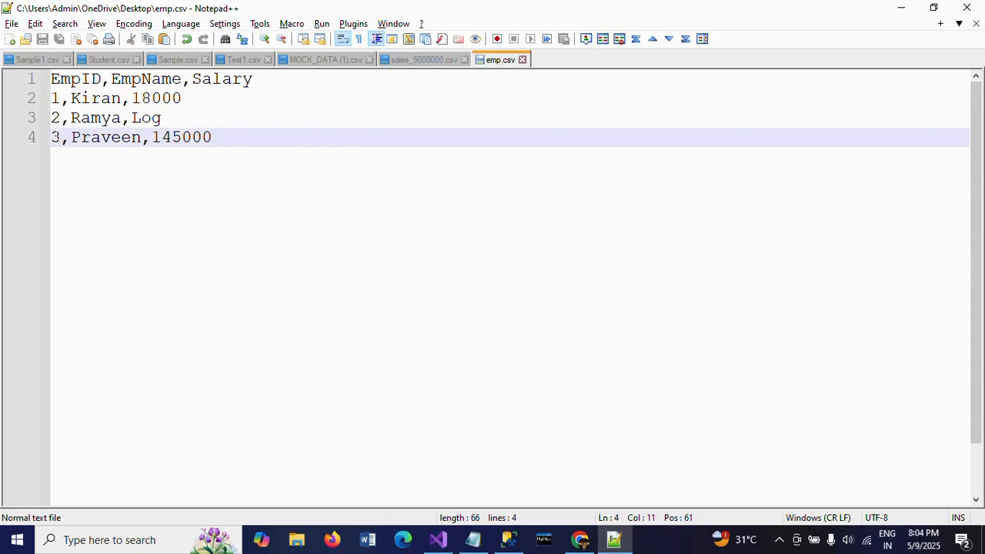
pyautogui.click(52, 137)
pyautogui.keyDown('shift'); pyautogui.click(237, 133); pyautogui.keyUp('shift')
pyautogui.click(235, 139)
pyautogui.press('BackSpace')
pyautogui.press('Up')
pyautogui.press('Home')
pyautogui.hotkey('shift', 'End')
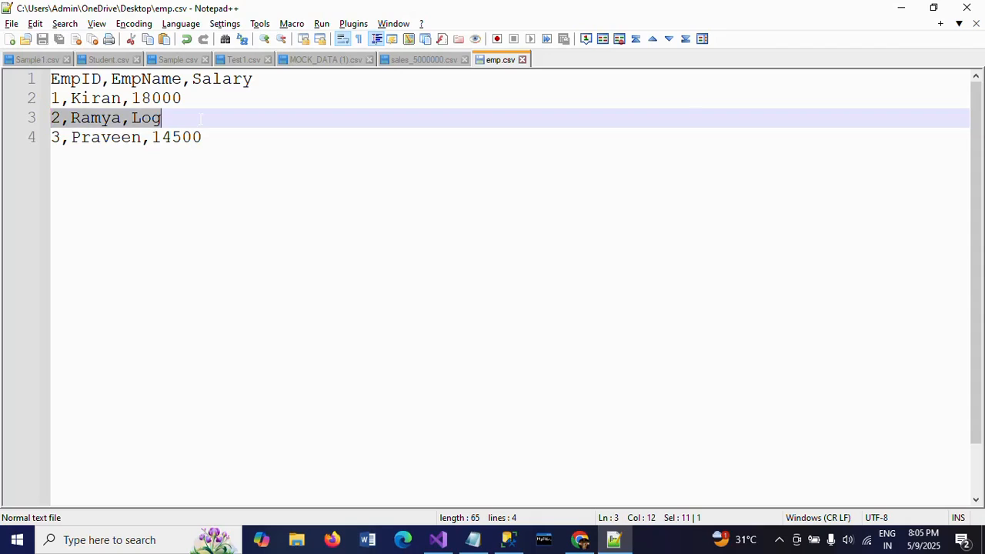
pyautogui.press('End')
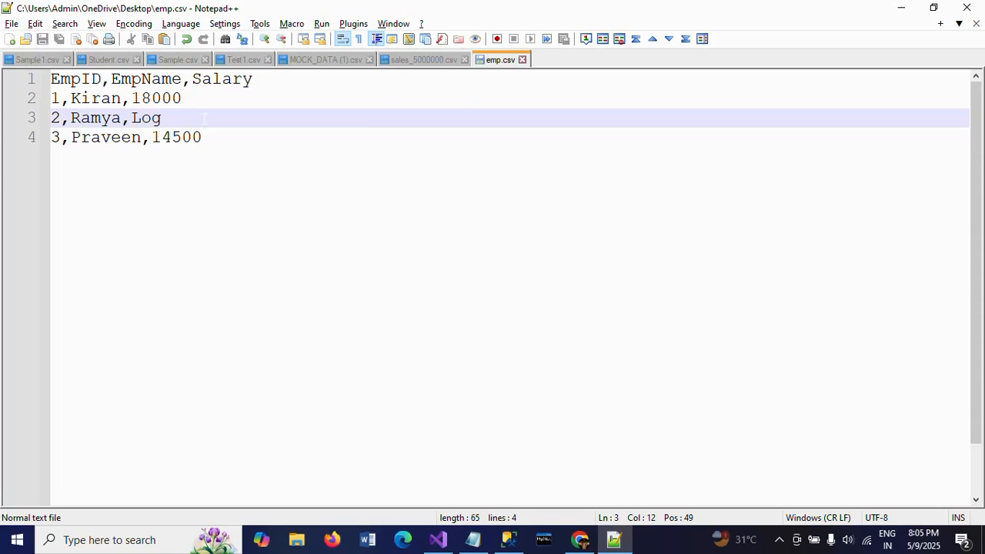
# Step: Close Notepad++ and run the select query on the employees table in SQL Server Management Studio
pyautogui.click(968, 8)
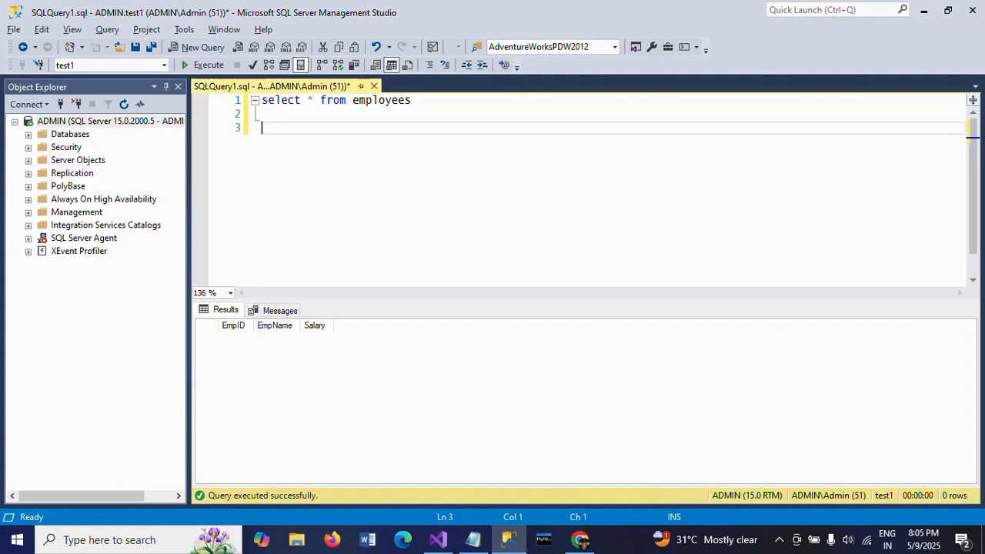
pyautogui.click(208, 64)
# Step: Switch to Visual Studio, add a Data Flow Task to the Package25 control flow and open it
pyautogui.click(439, 538)
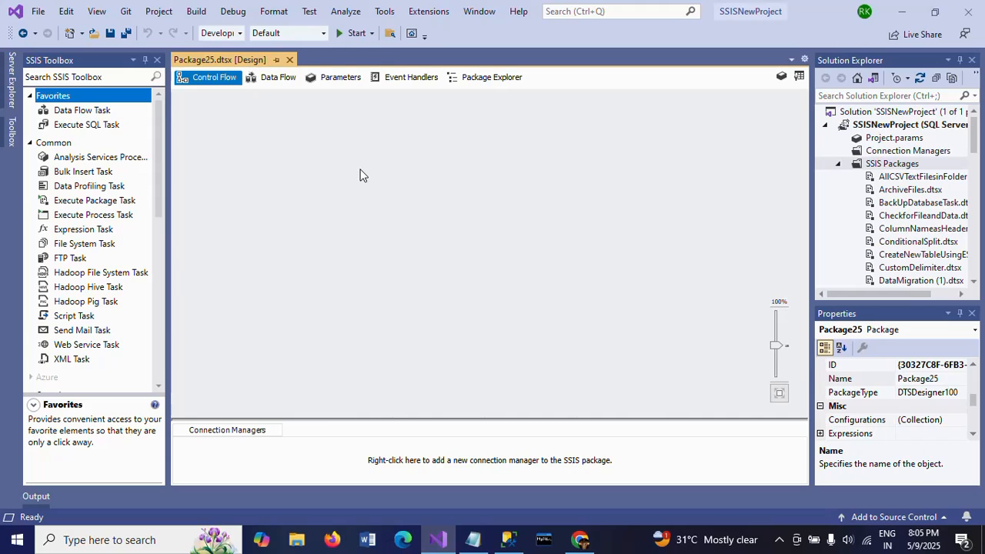
pyautogui.click(83, 112)
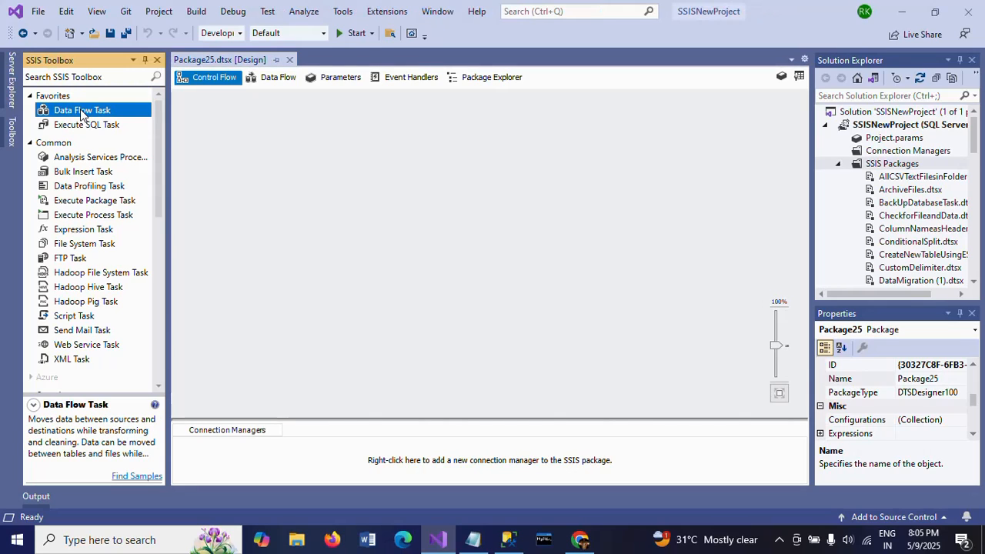
pyautogui.moveTo(287, 139); pyautogui.dragTo(392, 114)
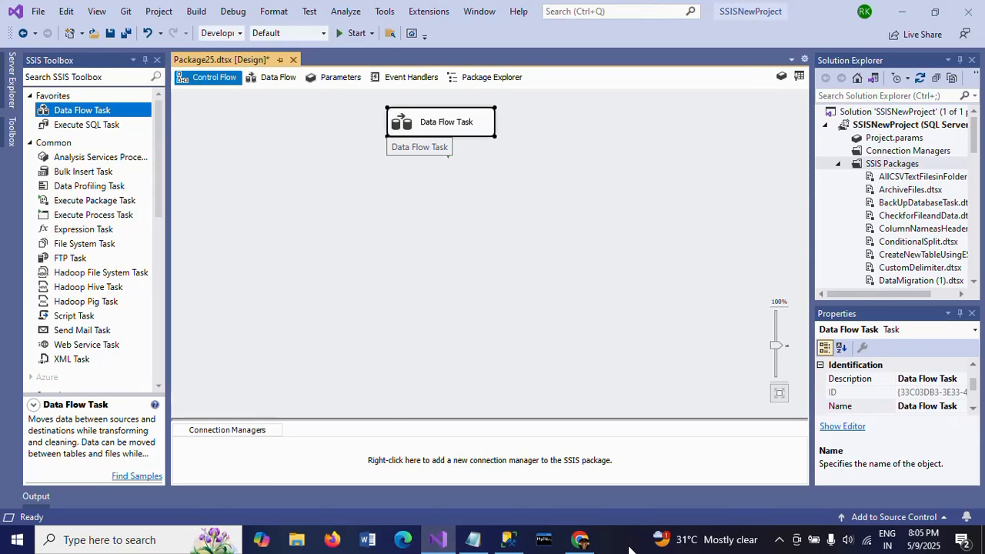
pyautogui.doubleClick(425, 131)
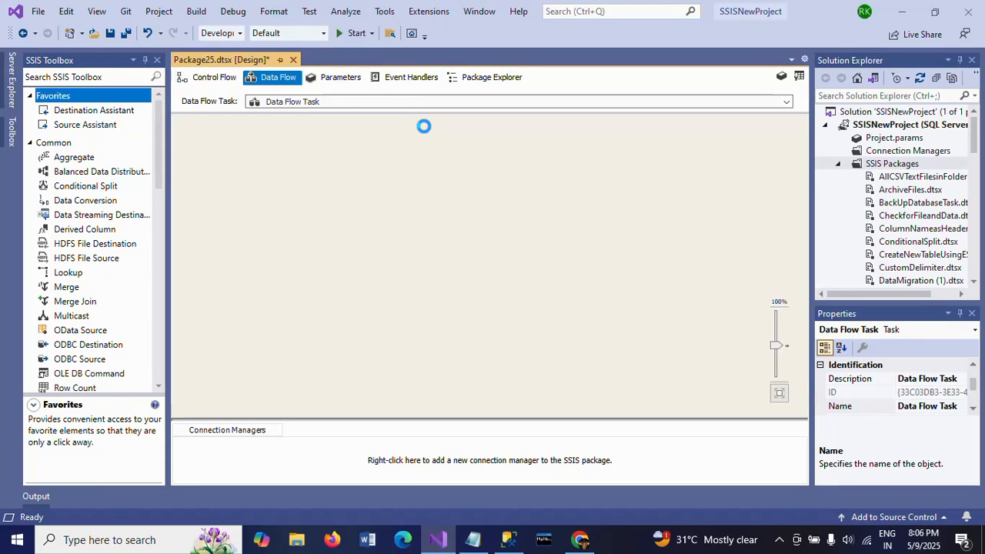
# Step: Add a Flat File Source near the upper middle of the data flow canvas
pyautogui.click(157, 365)
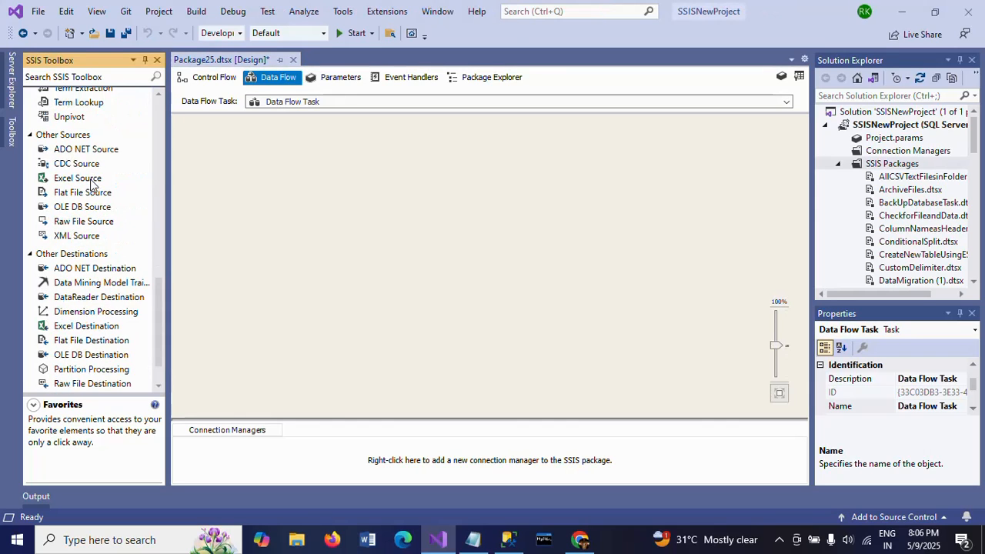
pyautogui.click(85, 195)
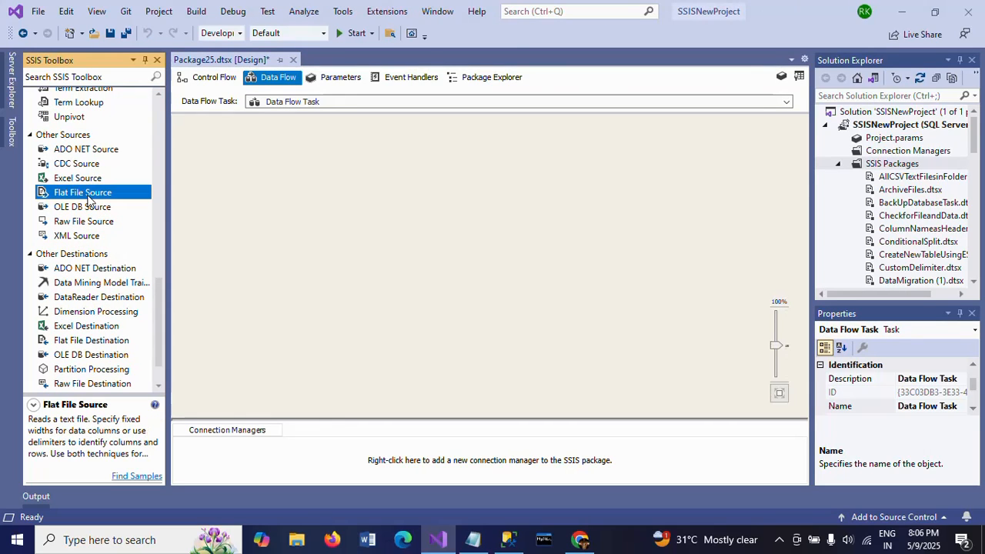
pyautogui.moveTo(418, 158)
pyautogui.mouseDown()
pyautogui.moveTo(385, 136)
pyautogui.moveTo(370, 158)
pyautogui.moveTo(428, 147)
pyautogui.mouseUp()
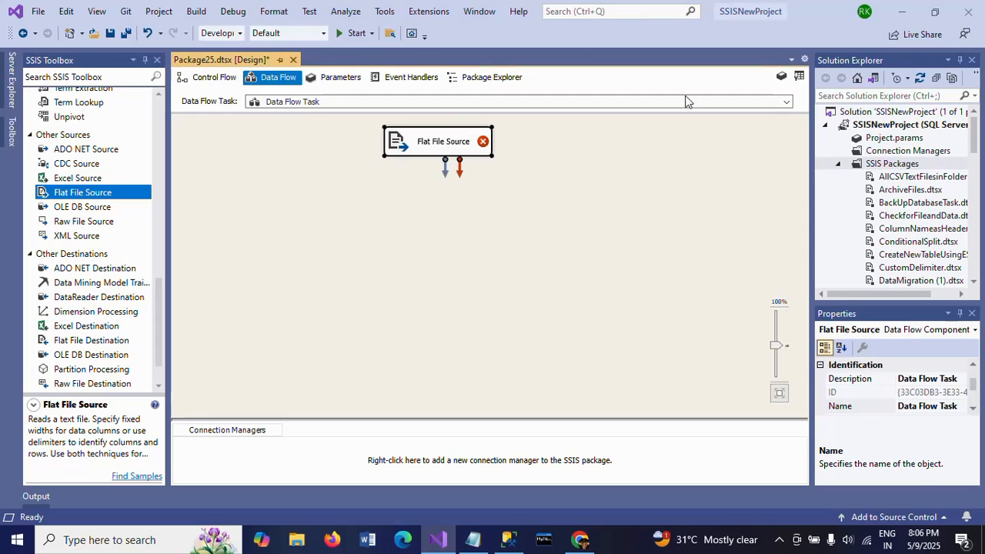
# Step: Create a new flat file connection for the Flat File Source, using emp.csv from the Desktop as its file
pyautogui.doubleClick(401, 140)
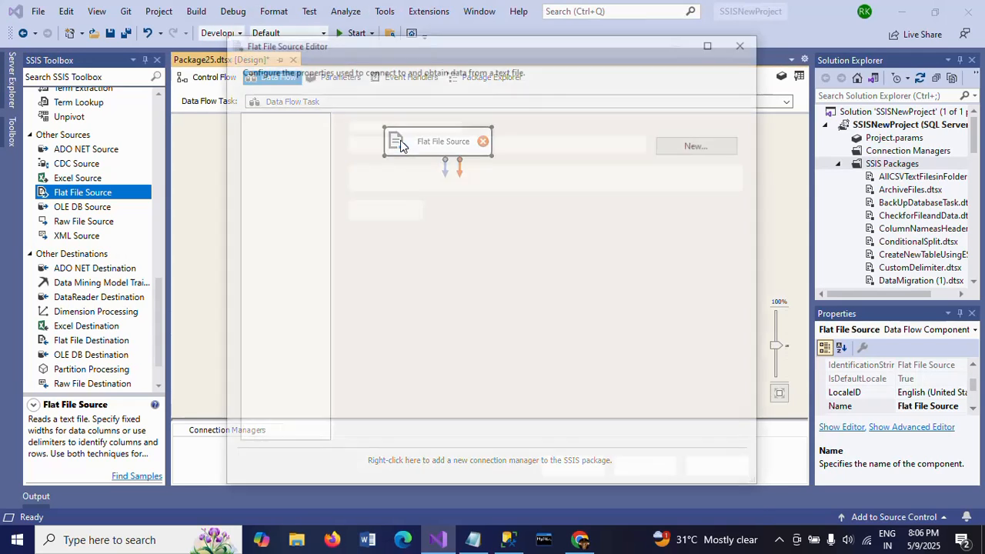
pyautogui.click(720, 147)
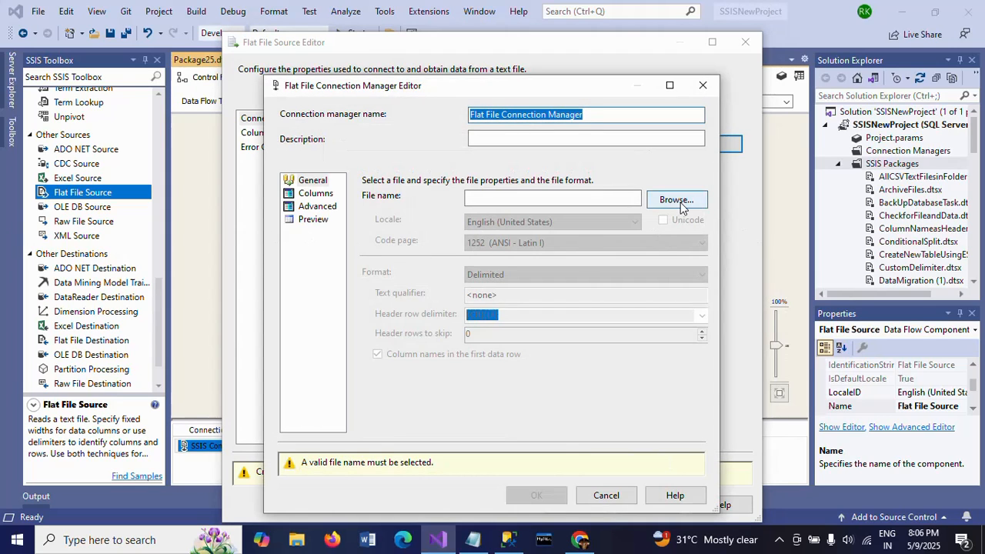
pyautogui.click(679, 201)
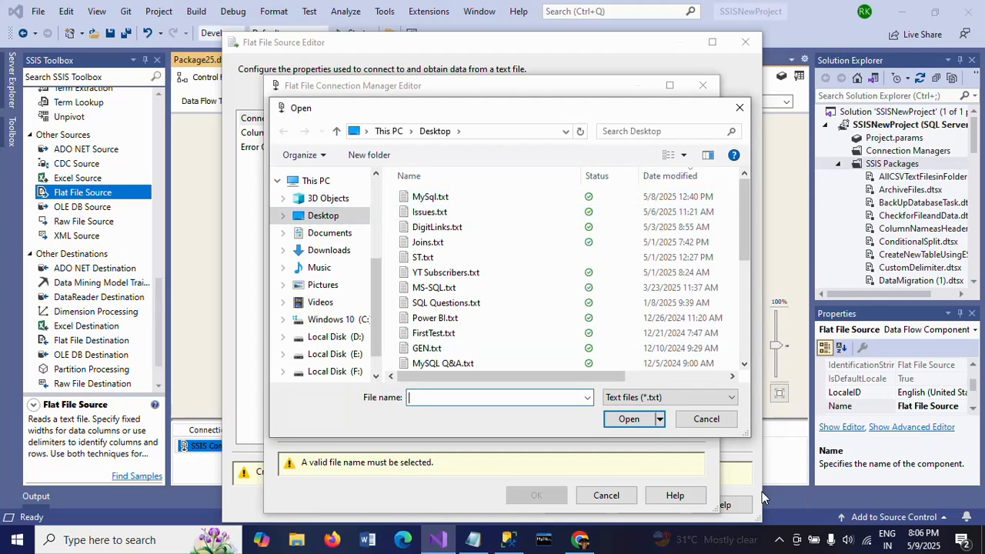
pyautogui.click(694, 399)
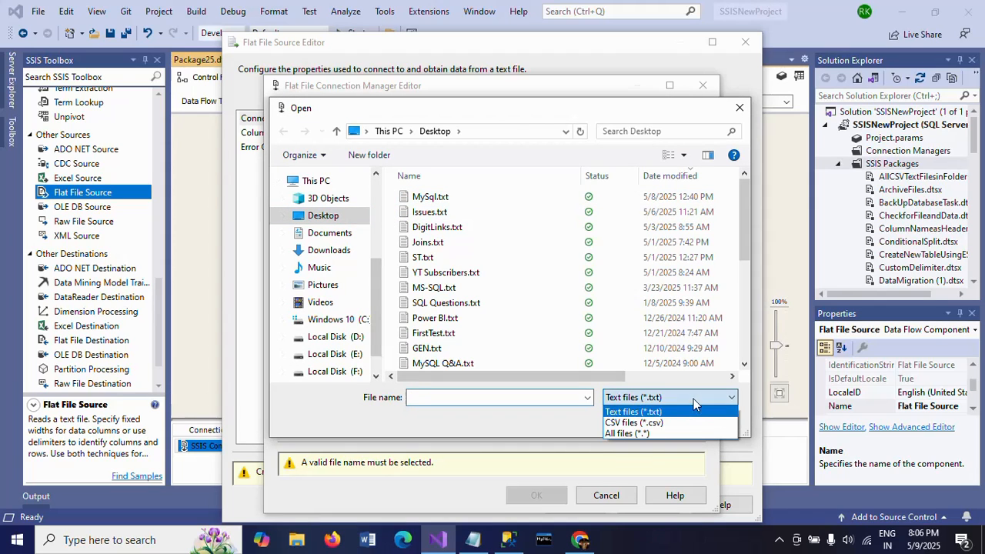
pyautogui.click(651, 426)
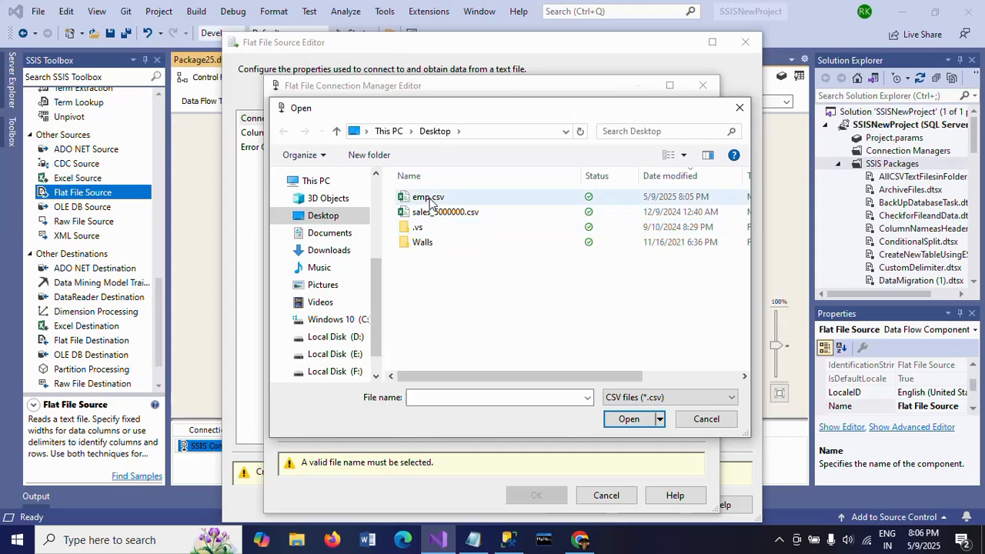
pyautogui.click(434, 198)
pyautogui.click(625, 422)
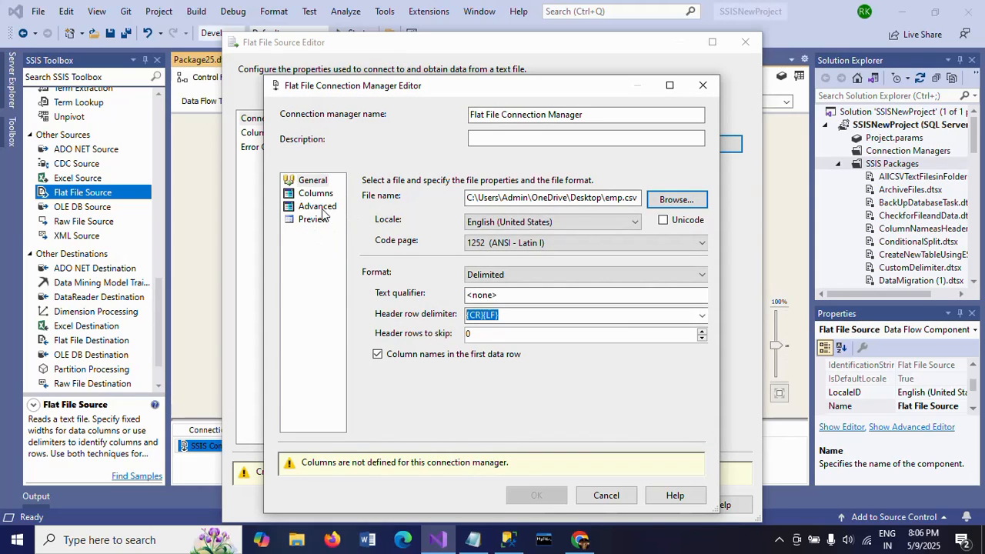
# Step: Check the connection's column definitions and data preview, accept the connection, and display the source's column mapping
pyautogui.click(316, 194)
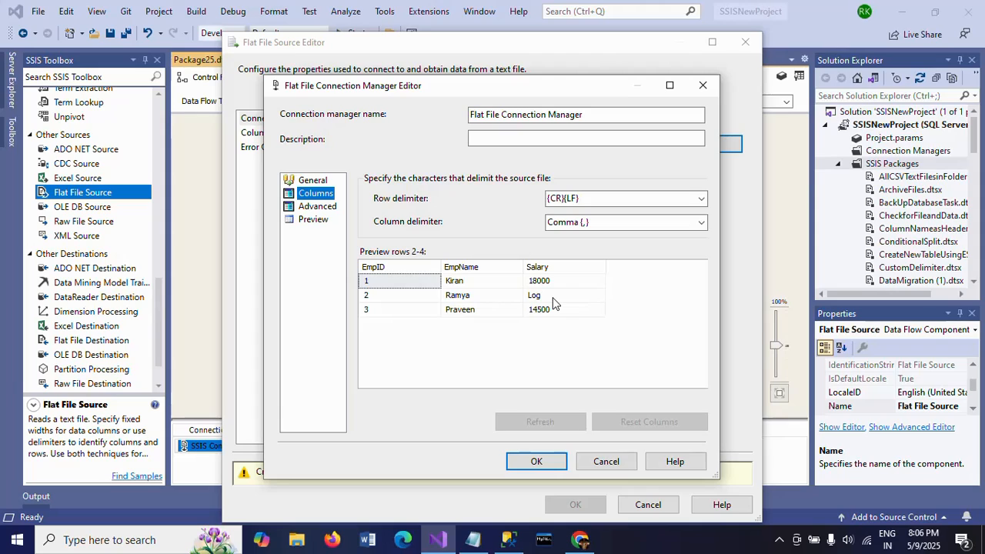
pyautogui.click(314, 212)
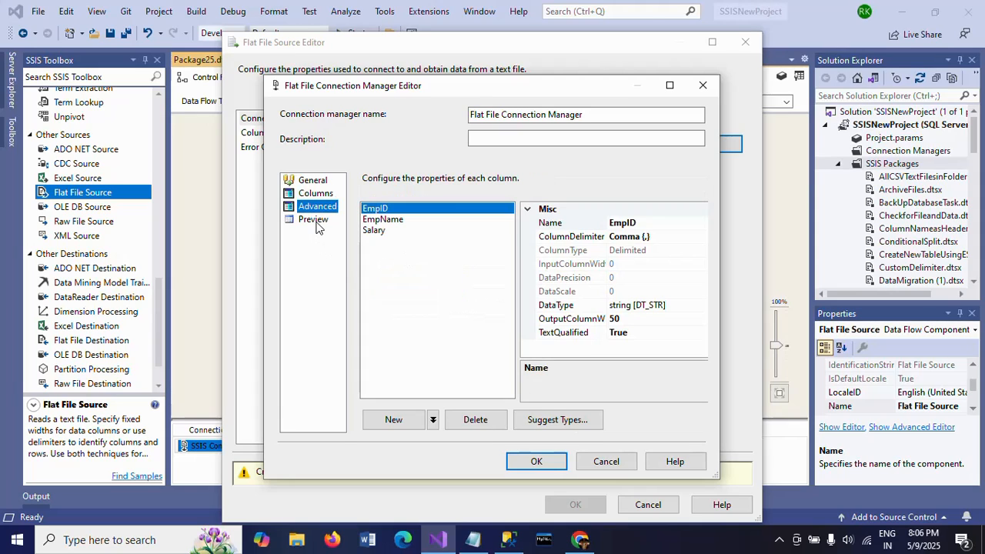
pyautogui.click(317, 221)
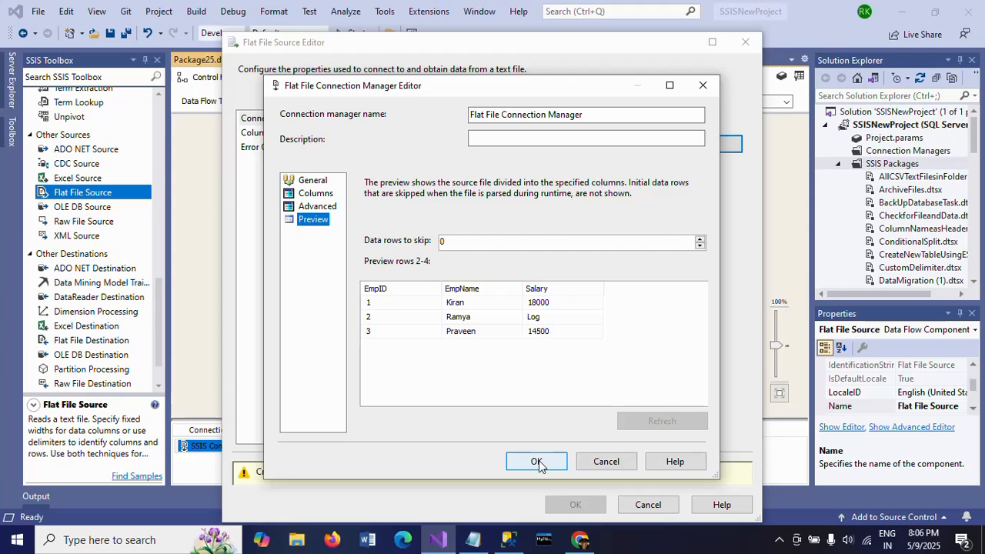
pyautogui.click(537, 461)
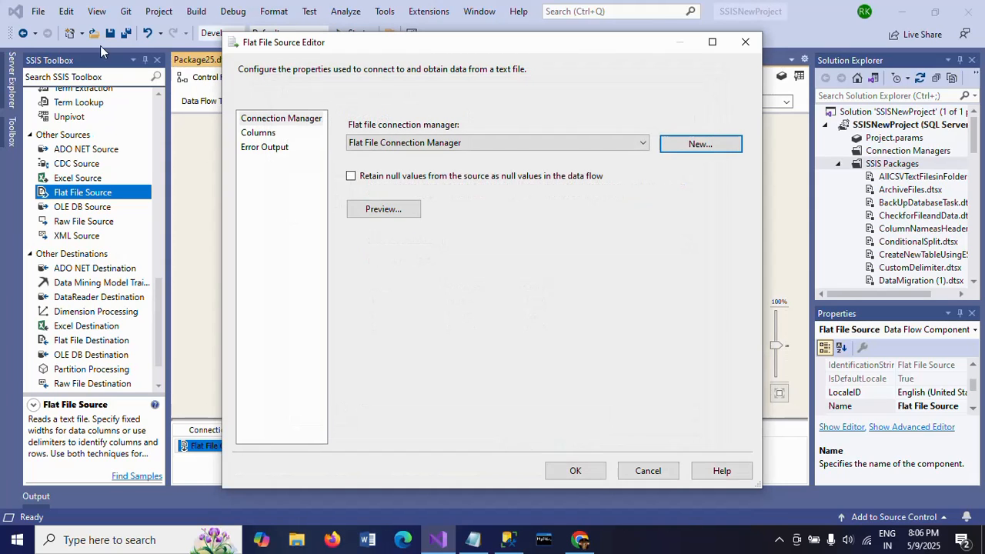
pyautogui.click(264, 135)
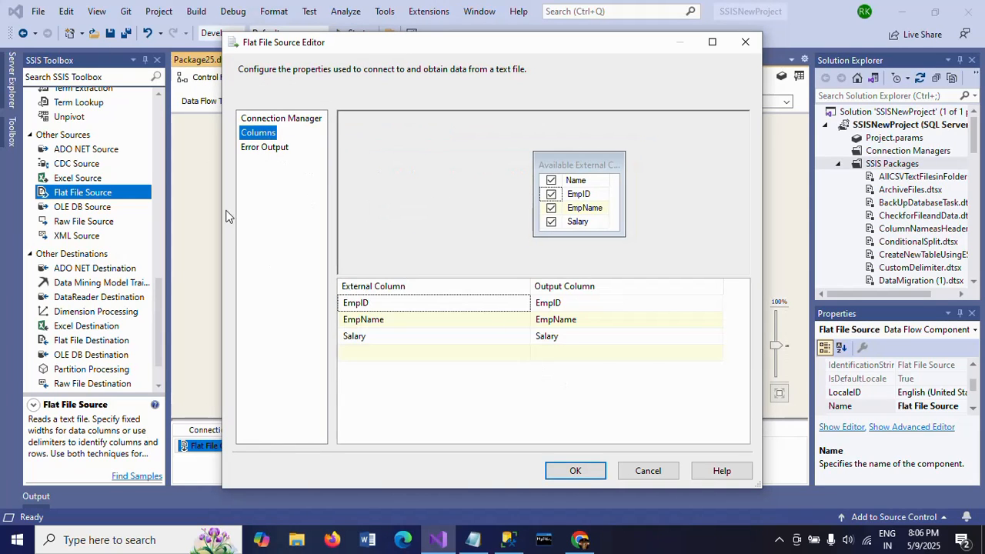
# Step: Set the Salary column's error handling to Ignore failure in the Flat File Source's error output and accept the source settings
pyautogui.click(279, 150)
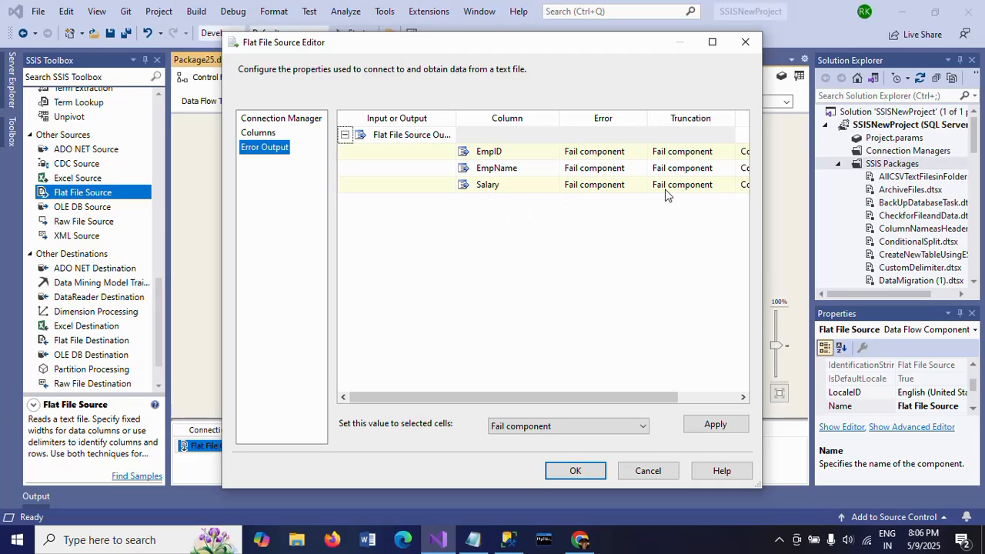
pyautogui.click(640, 189)
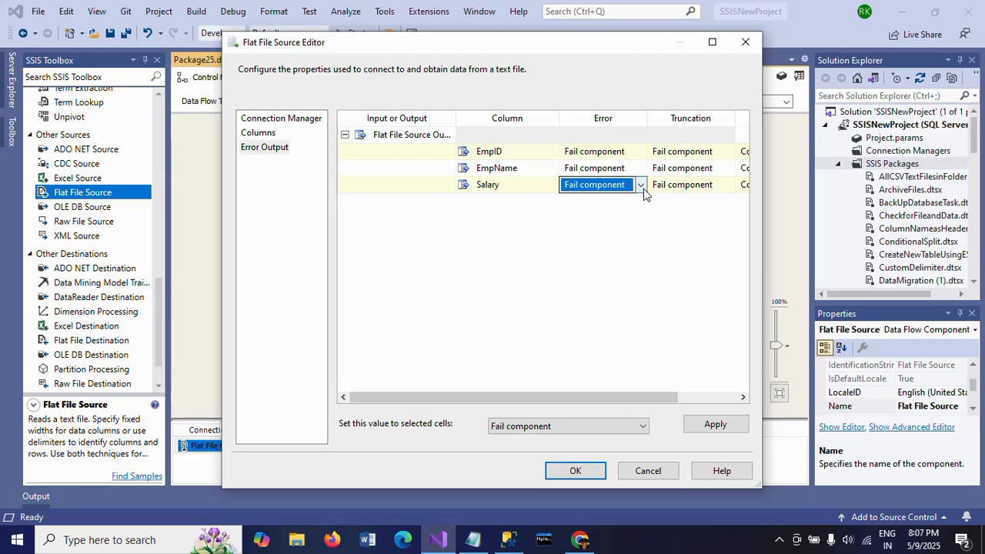
pyautogui.click(641, 186)
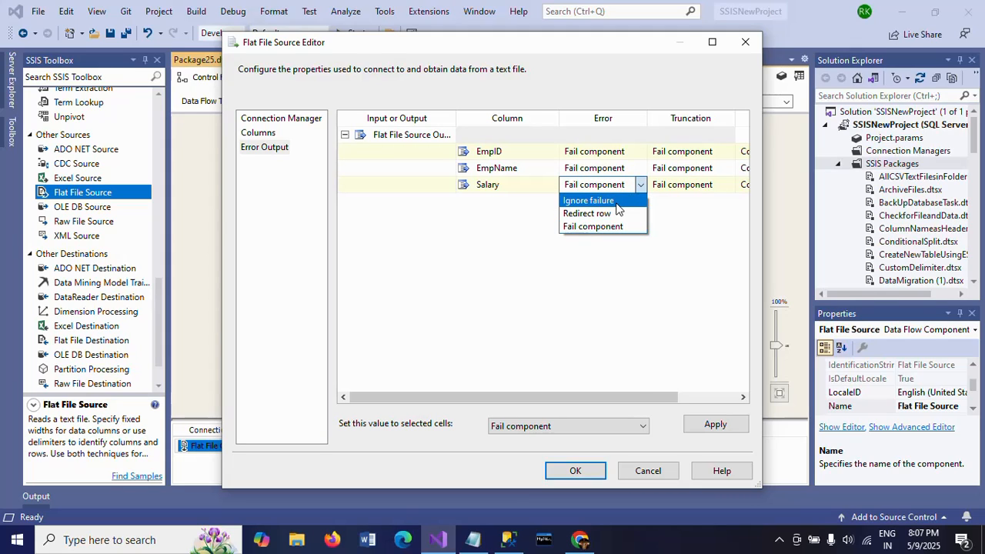
pyautogui.click(615, 203)
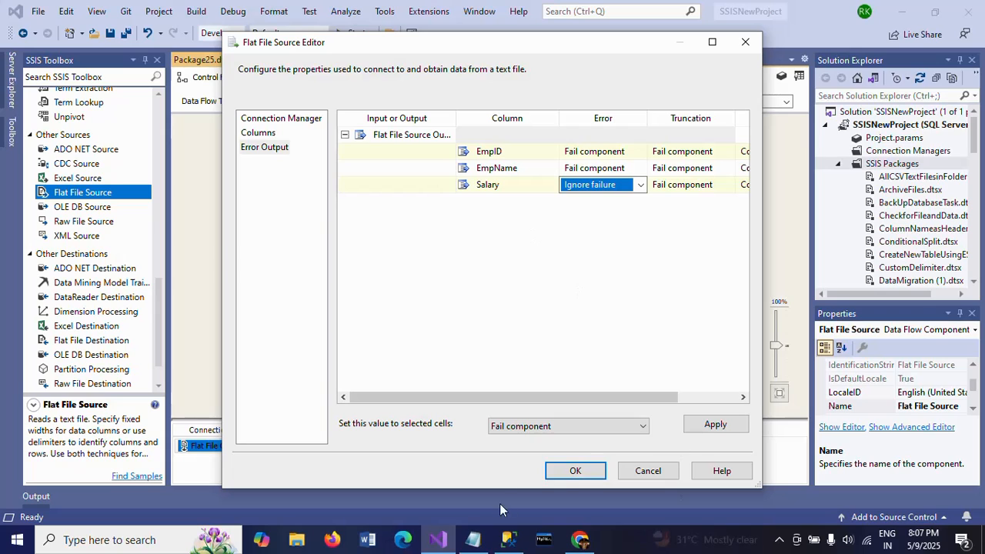
pyautogui.click(573, 471)
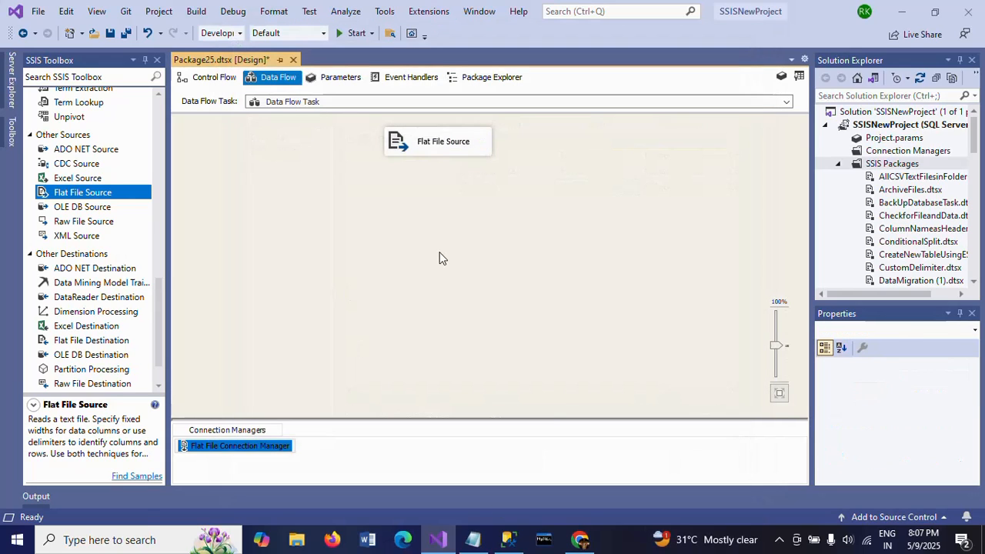
pyautogui.click(438, 143)
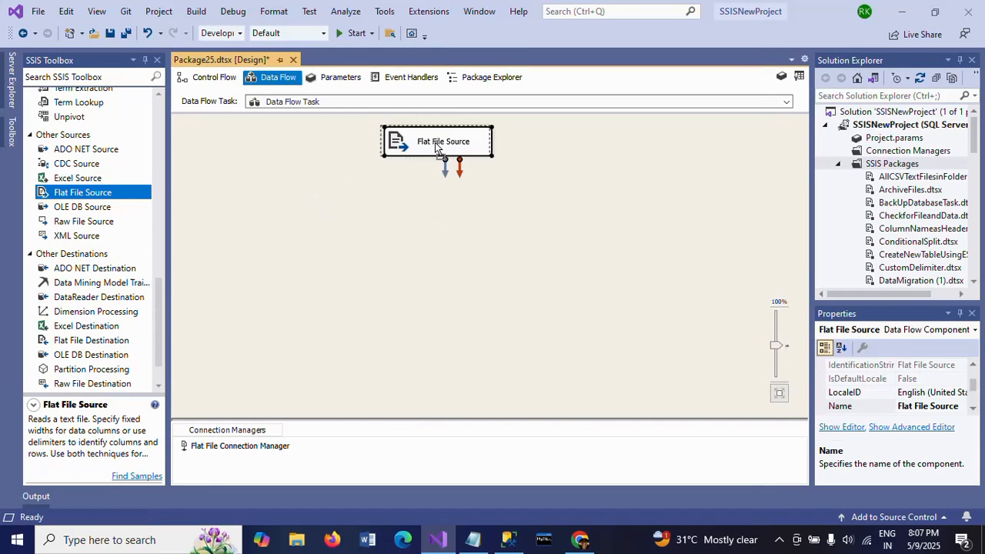
pyautogui.click(380, 245)
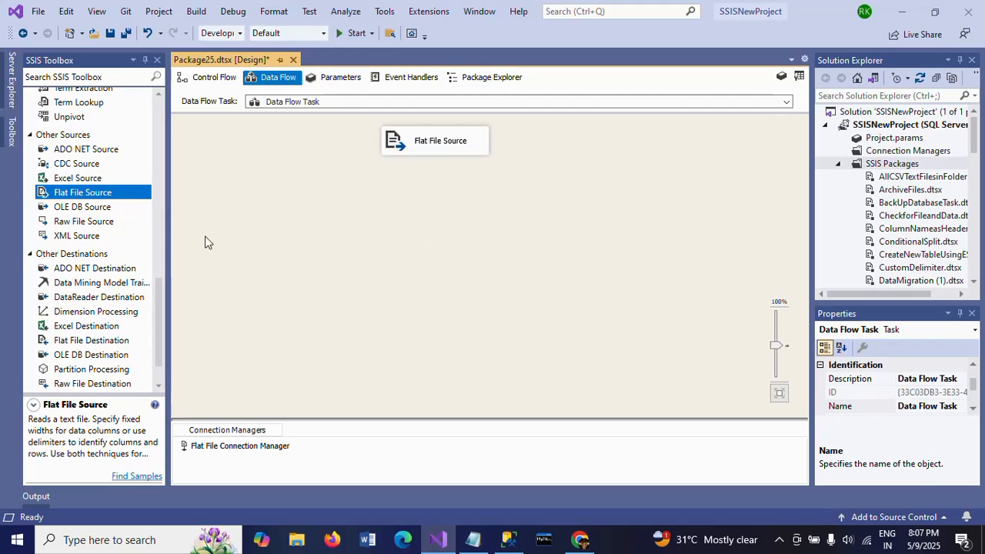
# Step: Switch to SQL Server Management Studio and look up the column definitions of the employees table, checking Salary's data type
pyautogui.click(158, 248)
pyautogui.moveTo(158, 248); pyautogui.dragTo(165, 164)
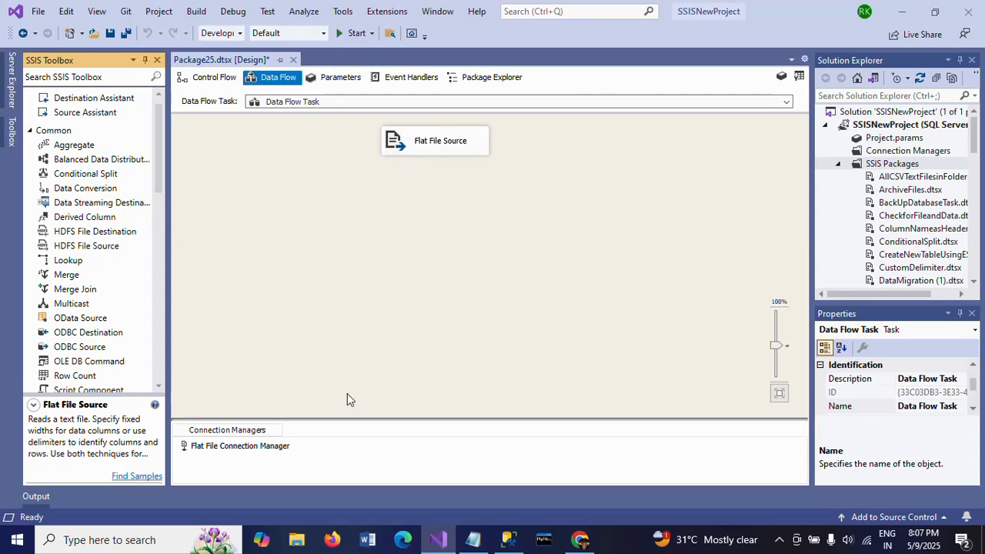
pyautogui.click(508, 540)
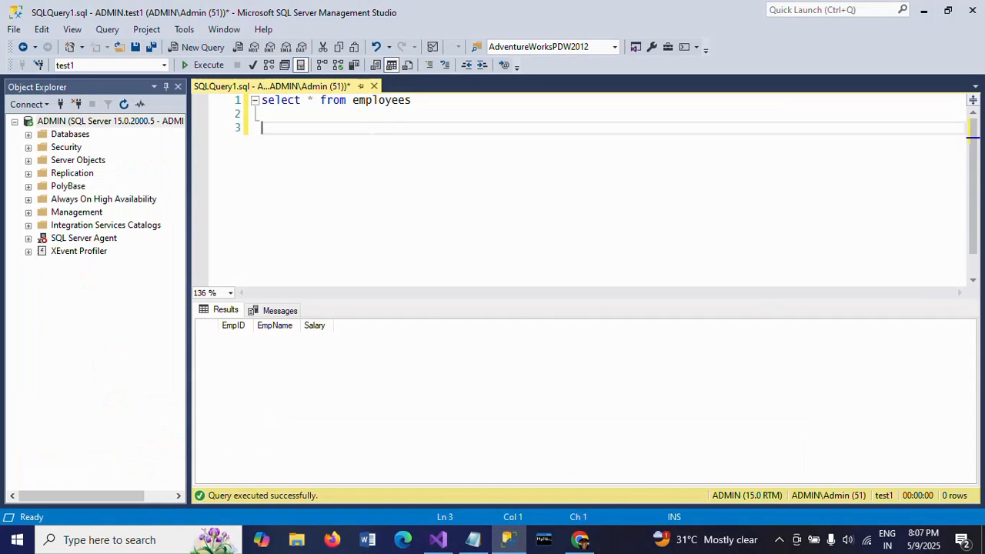
pyautogui.click(204, 64)
pyautogui.doubleClick(375, 101)
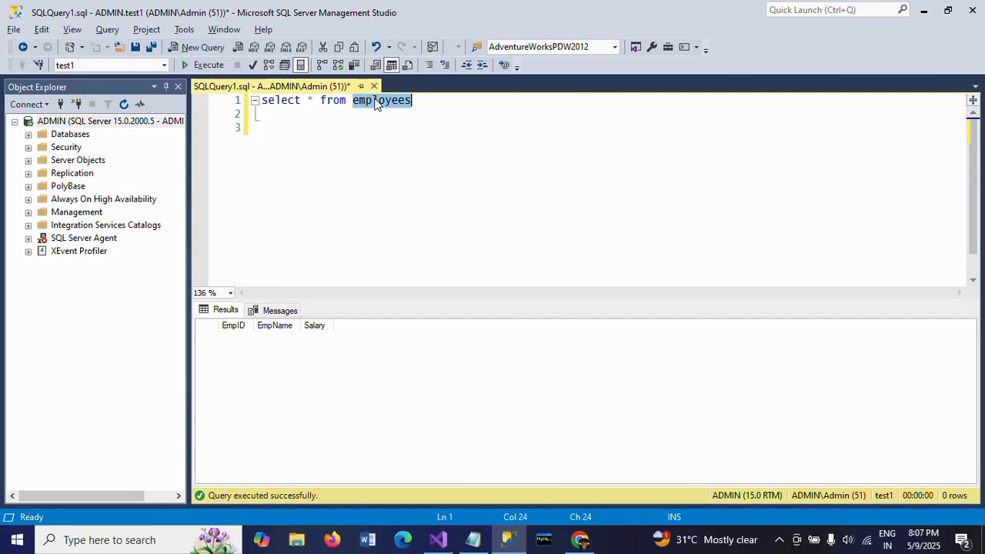
pyautogui.press('F5')
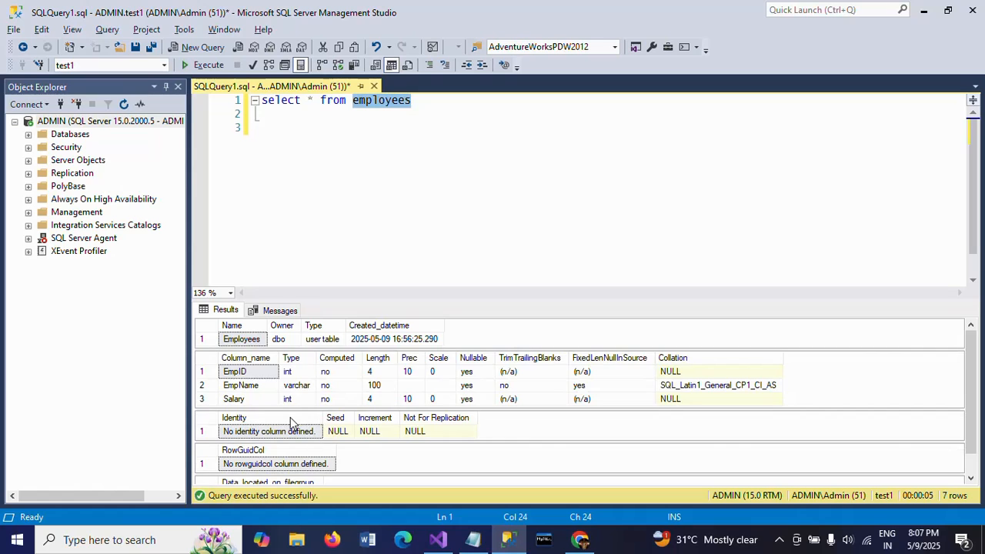
pyautogui.click(284, 402)
pyautogui.click(575, 133)
# Step: Switch back to Visual Studio, add a Data Conversion below the Flat File Source and connect the source's output to it
pyautogui.hotkey('alt', 'Tab')
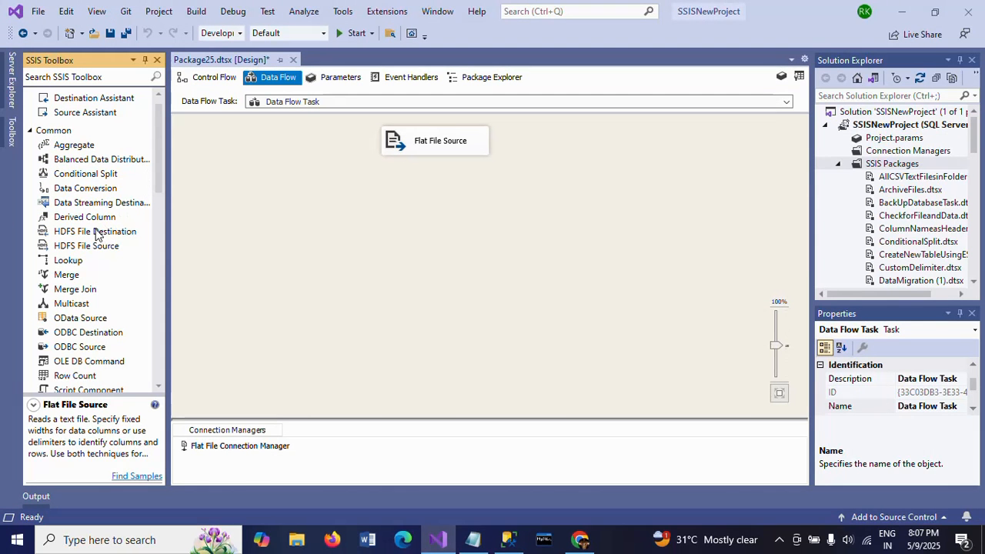
pyautogui.moveTo(98, 191); pyautogui.dragTo(452, 201)
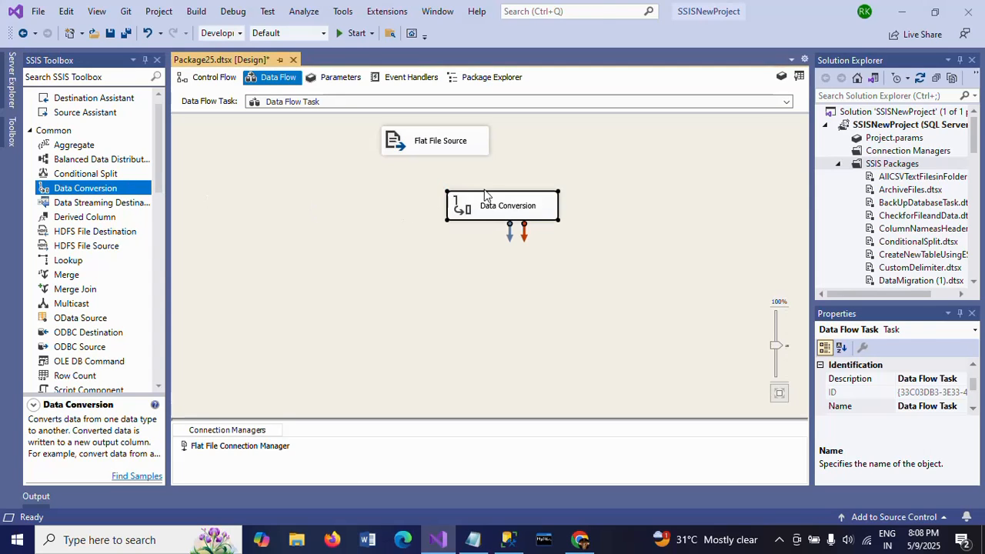
pyautogui.click(442, 145)
pyautogui.moveTo(442, 165); pyautogui.dragTo(466, 207)
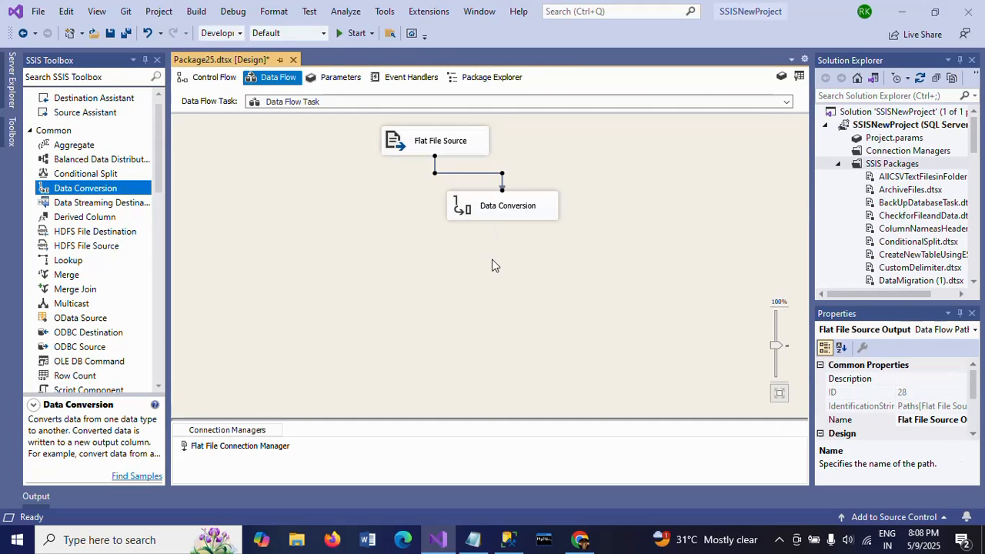
# Step: Include the Salary column in the Data Conversion and set its data type to four-byte signed integer [DT_I4]
pyautogui.doubleClick(482, 211)
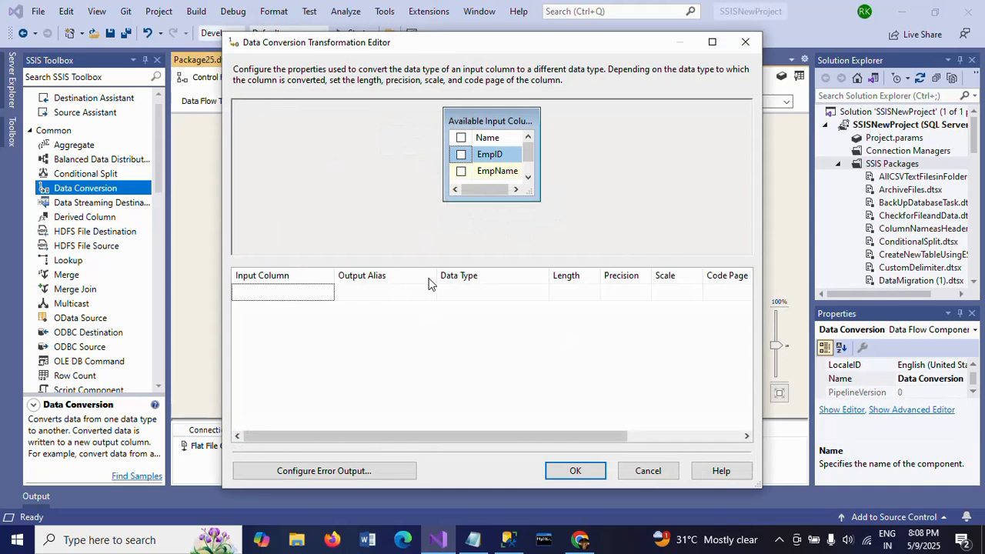
pyautogui.click(528, 178)
pyautogui.click(461, 171)
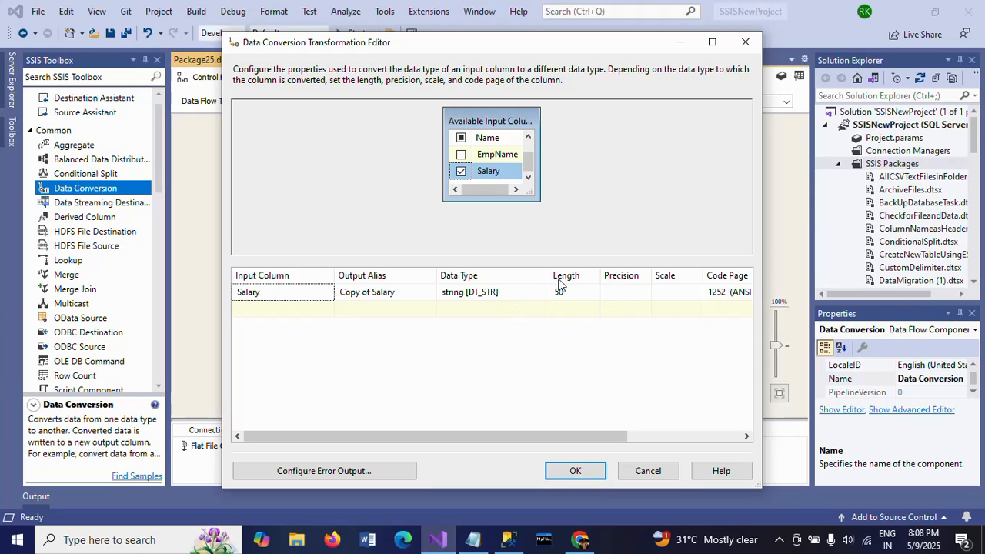
pyautogui.moveTo(552, 274); pyautogui.dragTo(616, 274)
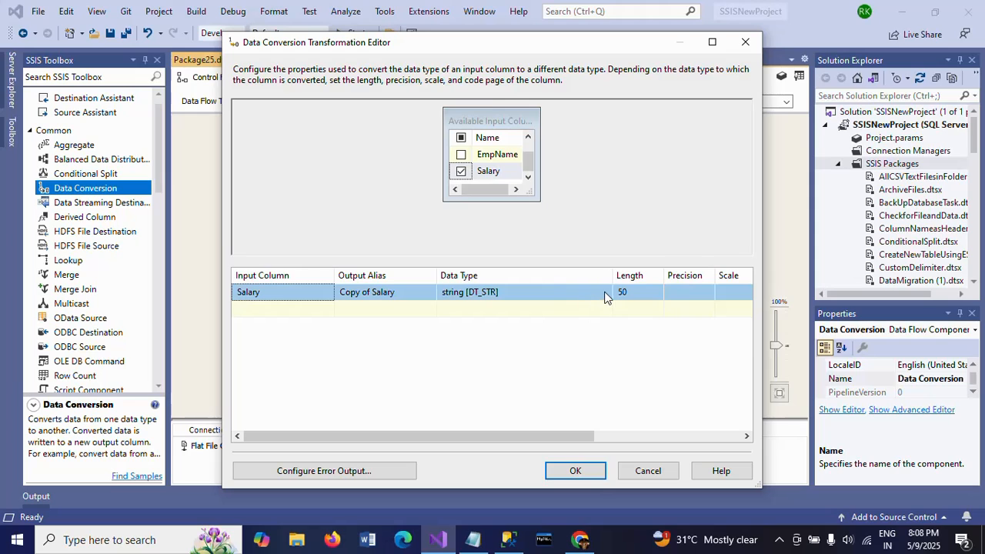
pyautogui.click(601, 297)
pyautogui.click(605, 295)
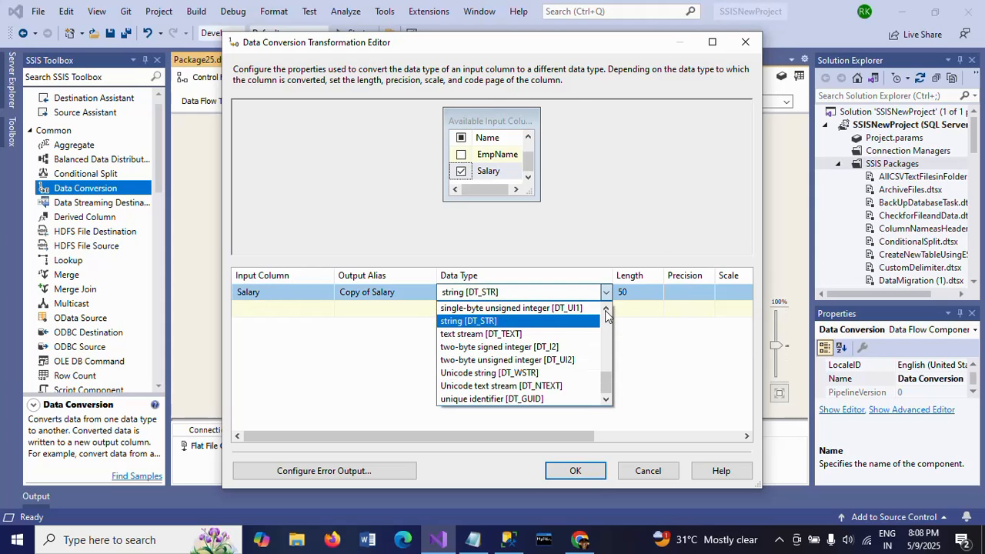
pyautogui.scroll(3, 607, 324)
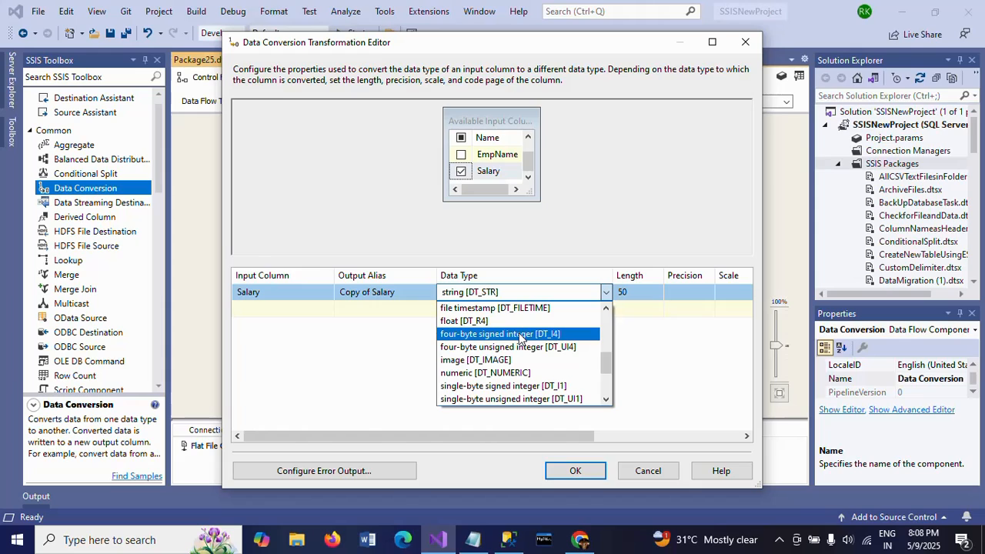
pyautogui.click(520, 334)
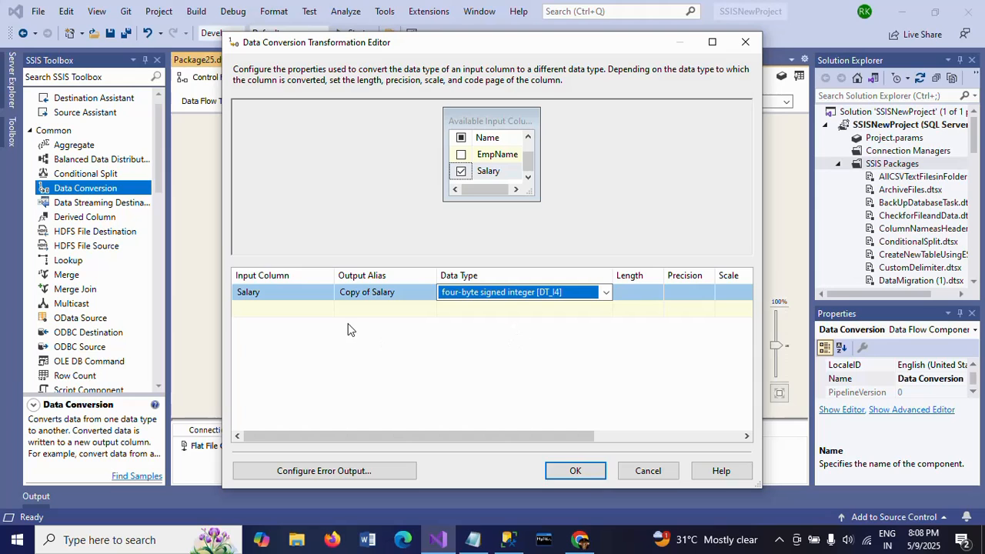
# Step: Set the error handling of Copy of Salary to Ignore failure in the conversion's error output and accept the Data Conversion settings
pyautogui.click(327, 471)
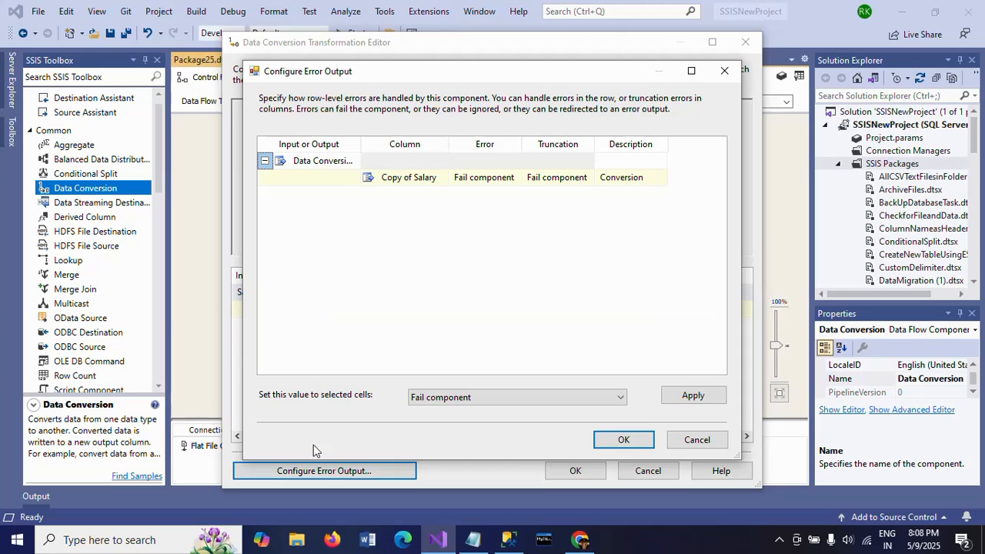
pyautogui.click(516, 180)
pyautogui.click(516, 179)
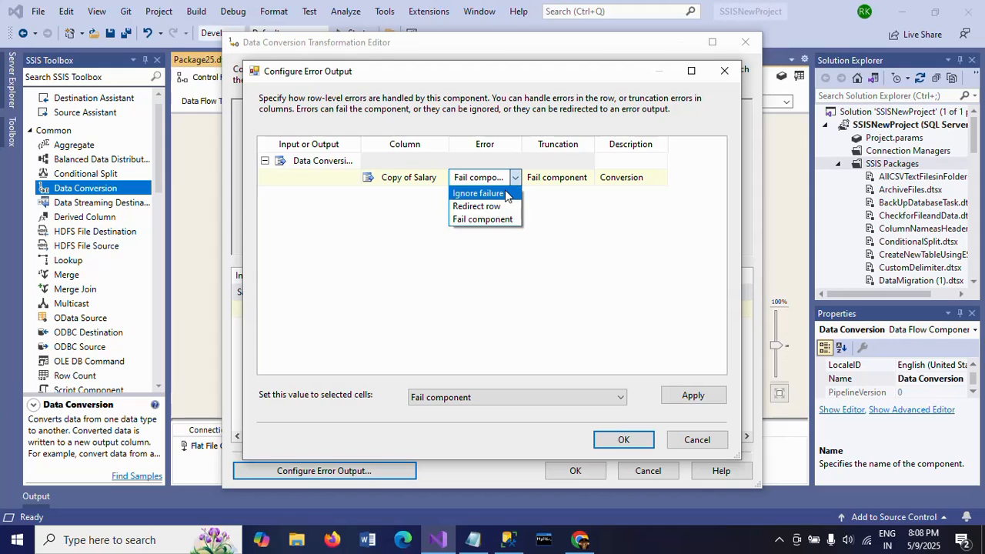
pyautogui.click(494, 194)
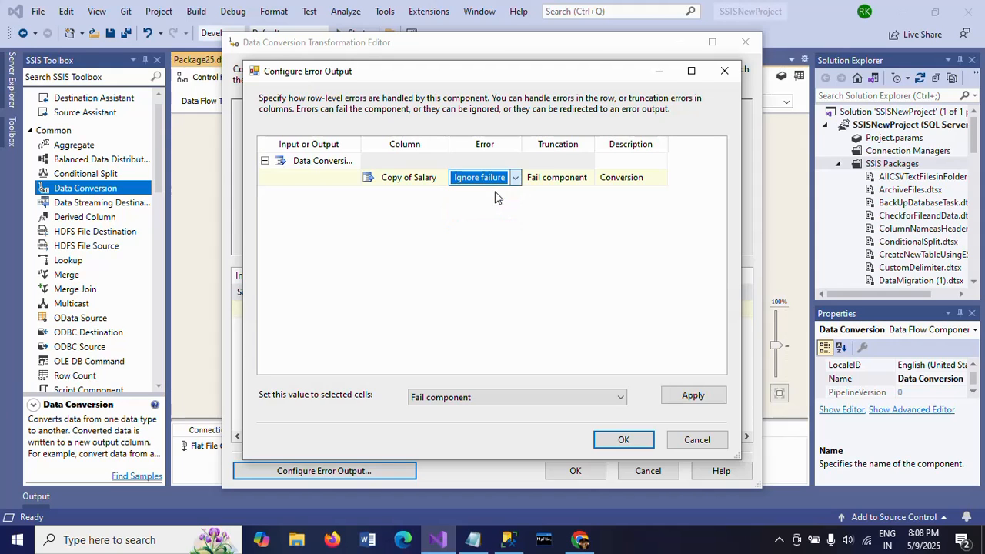
pyautogui.click(549, 294)
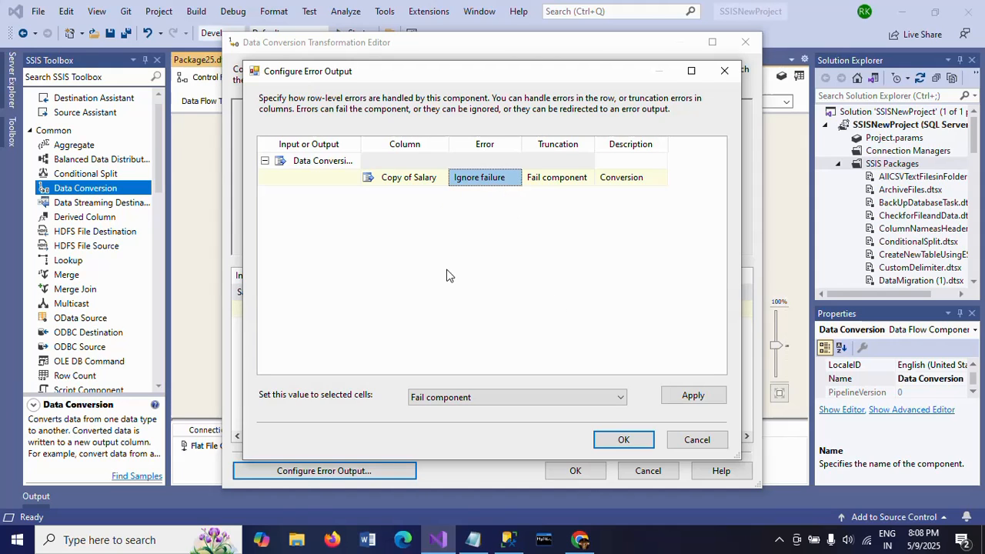
pyautogui.click(631, 439)
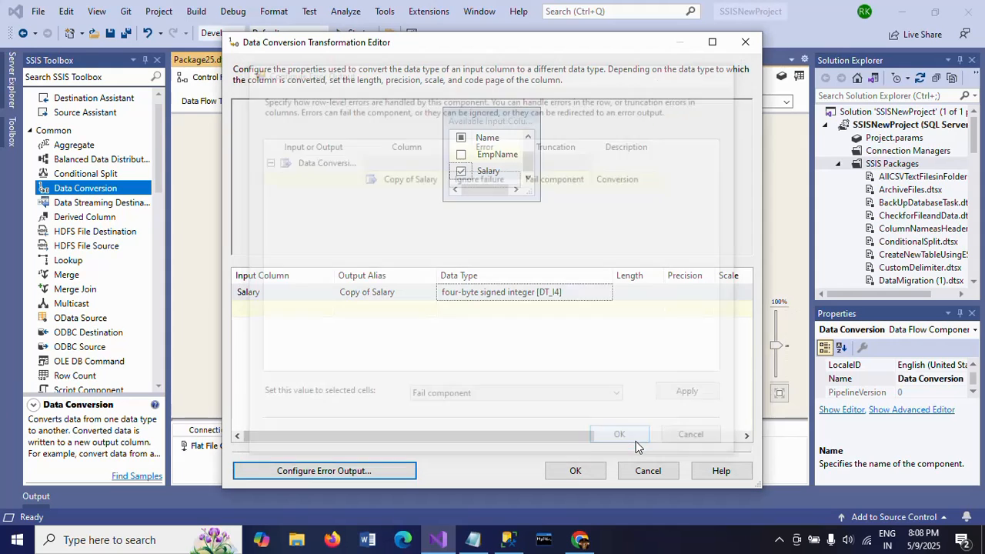
pyautogui.click(575, 473)
pyautogui.click(570, 308)
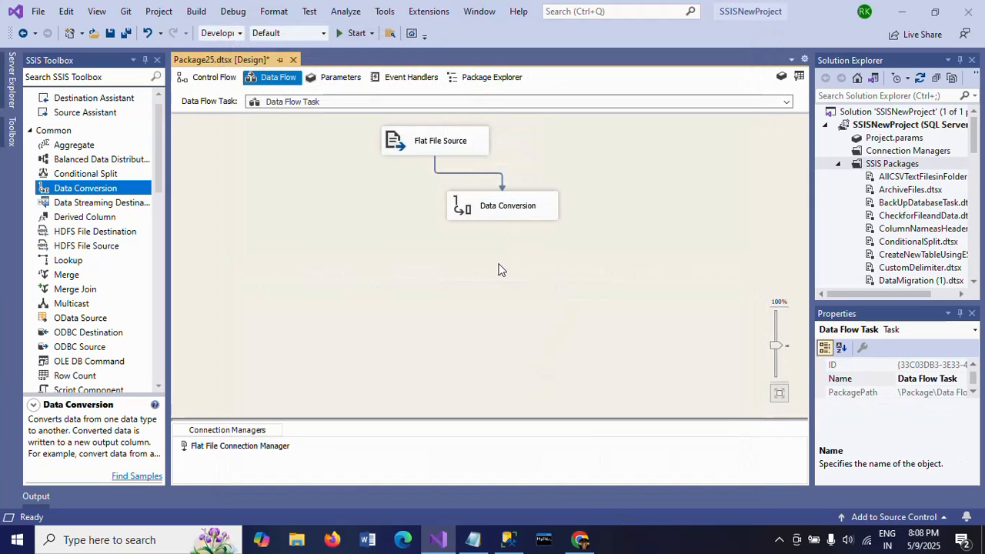
# Step: Add an OLE DB Destination below the Data Conversion and connect the conversion's output to it
pyautogui.moveTo(494, 210); pyautogui.dragTo(500, 209)
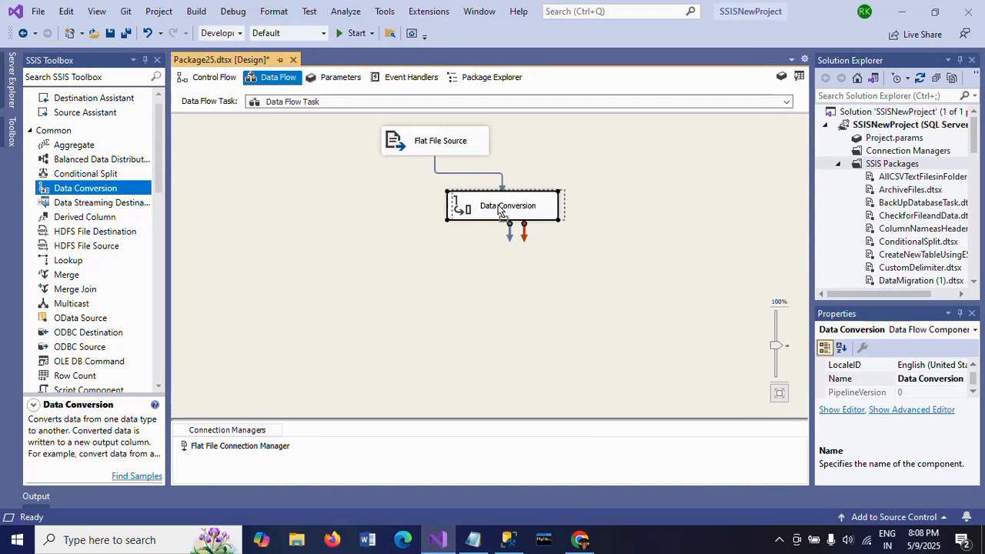
pyautogui.click(441, 244)
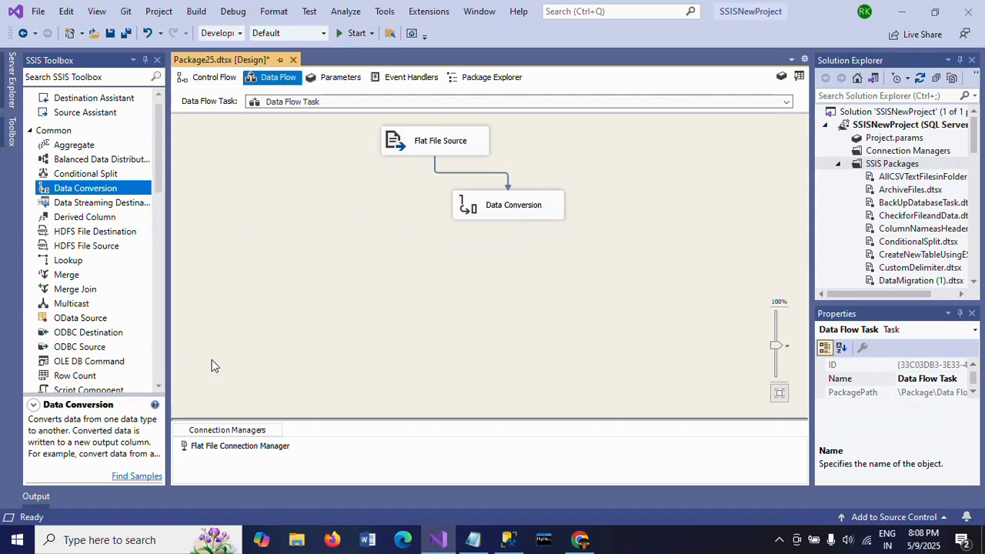
pyautogui.scroll(-10, 154, 352)
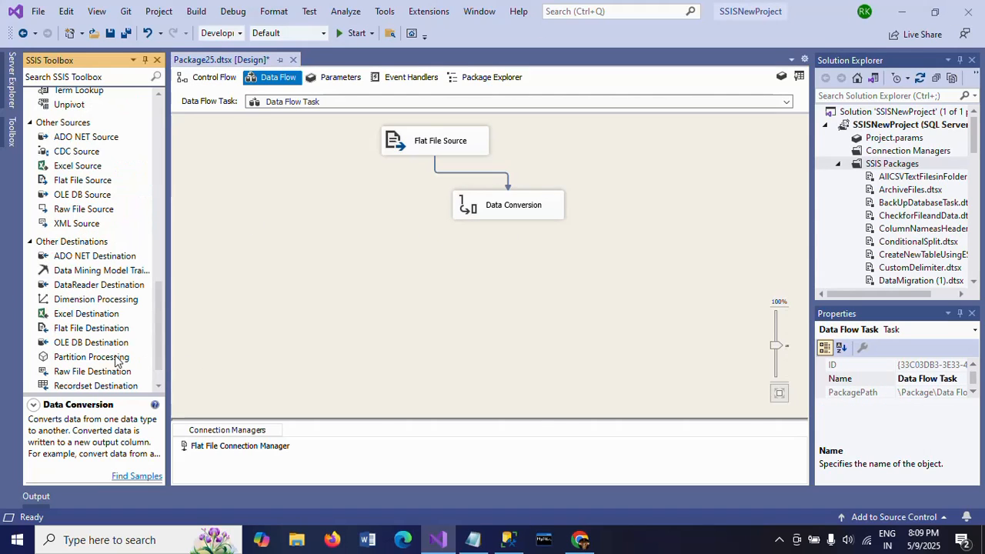
pyautogui.moveTo(97, 343); pyautogui.dragTo(388, 265)
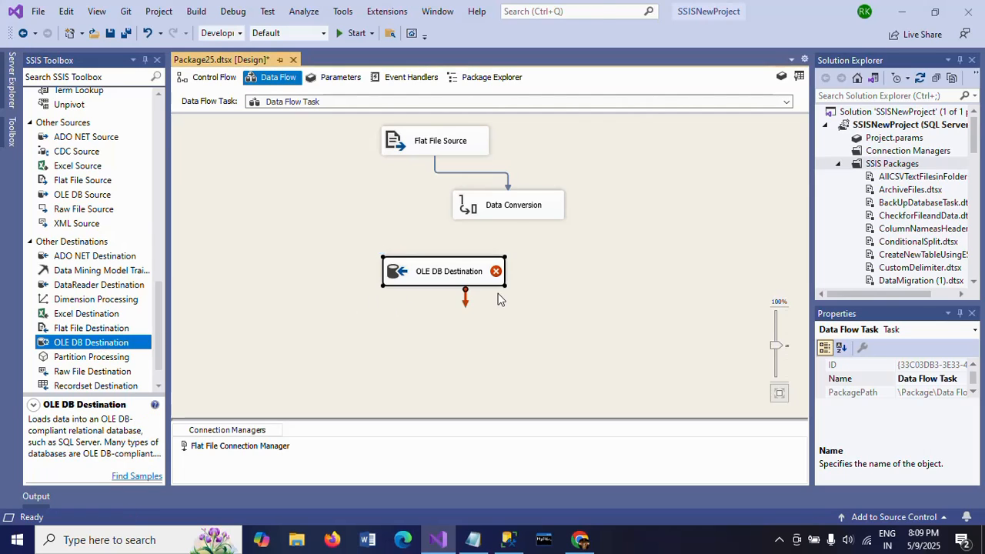
pyautogui.click(512, 211)
pyautogui.moveTo(515, 237); pyautogui.dragTo(419, 271)
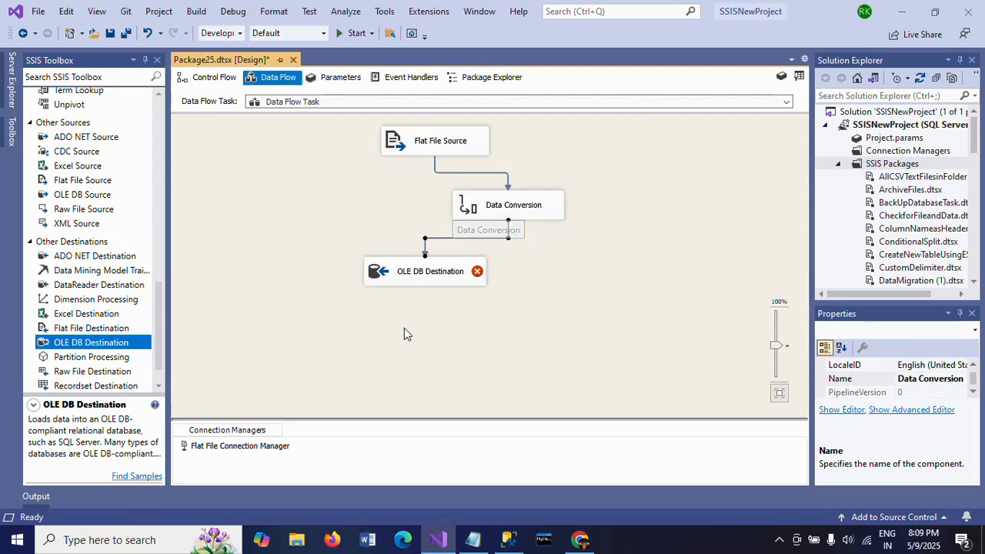
pyautogui.click(404, 328)
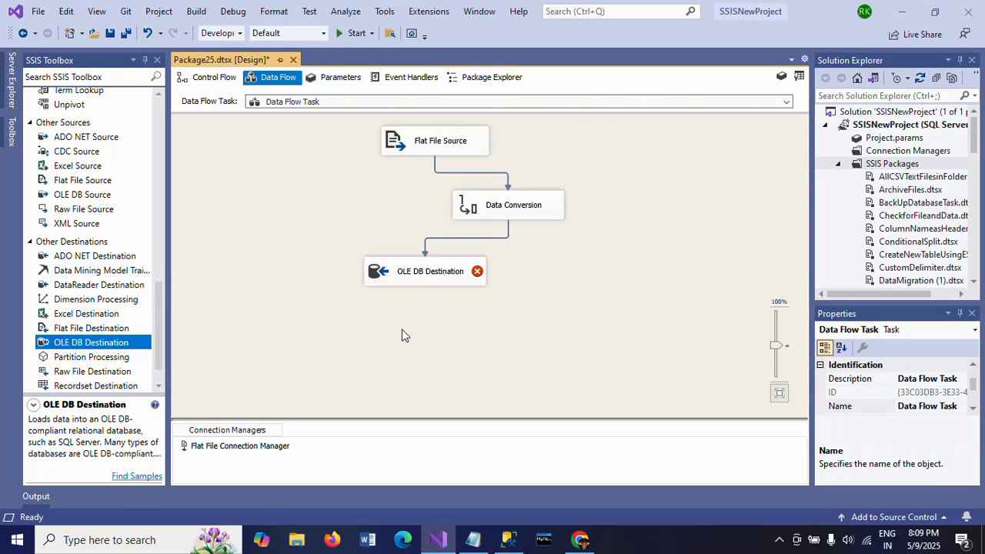
# Step: Open the OLE DB Destination's settings and assign it a new connection manager based on the Admin.test11 data connection
pyautogui.click(392, 276)
pyautogui.doubleClick(392, 276)
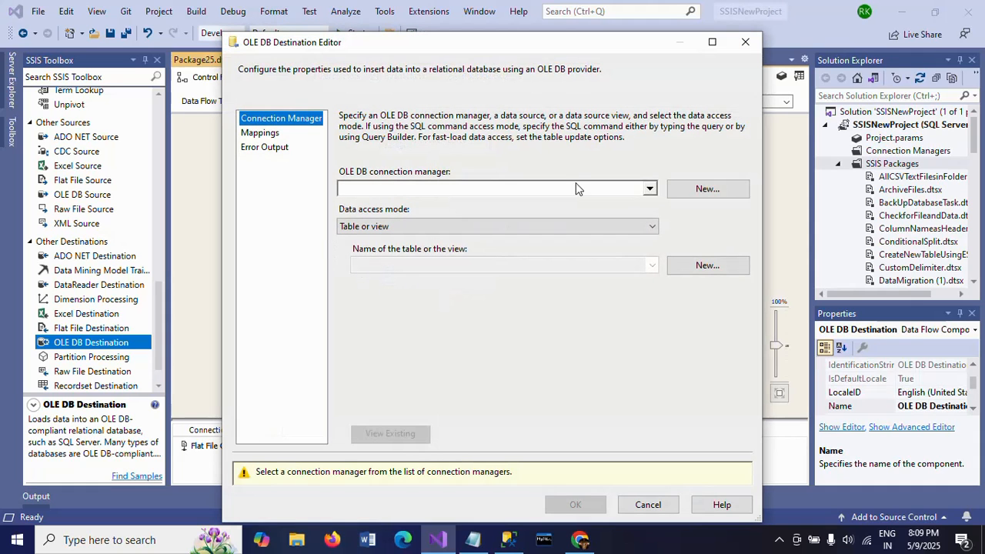
pyautogui.click(692, 190)
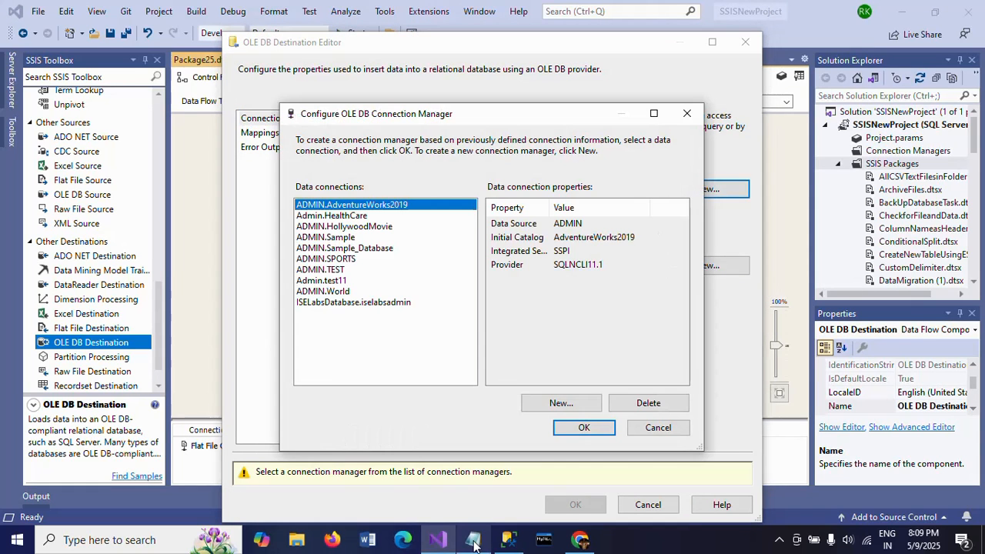
pyautogui.click(505, 540)
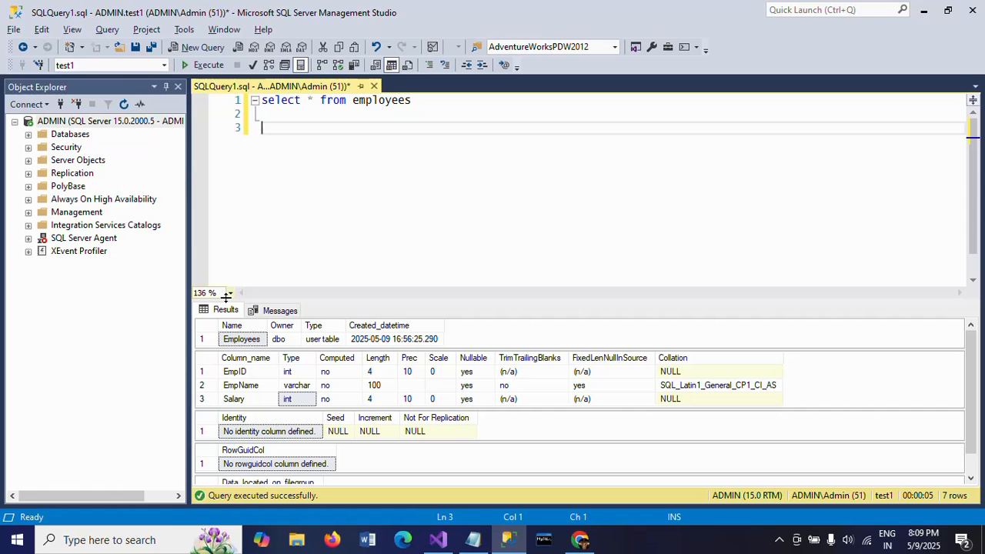
pyautogui.hotkey('alt', 'Tab')
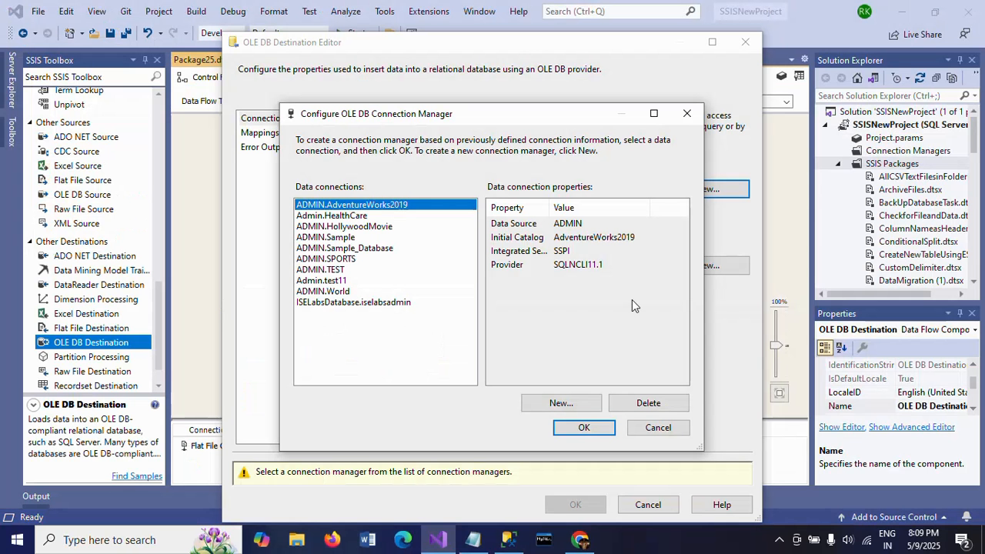
pyautogui.click(345, 281)
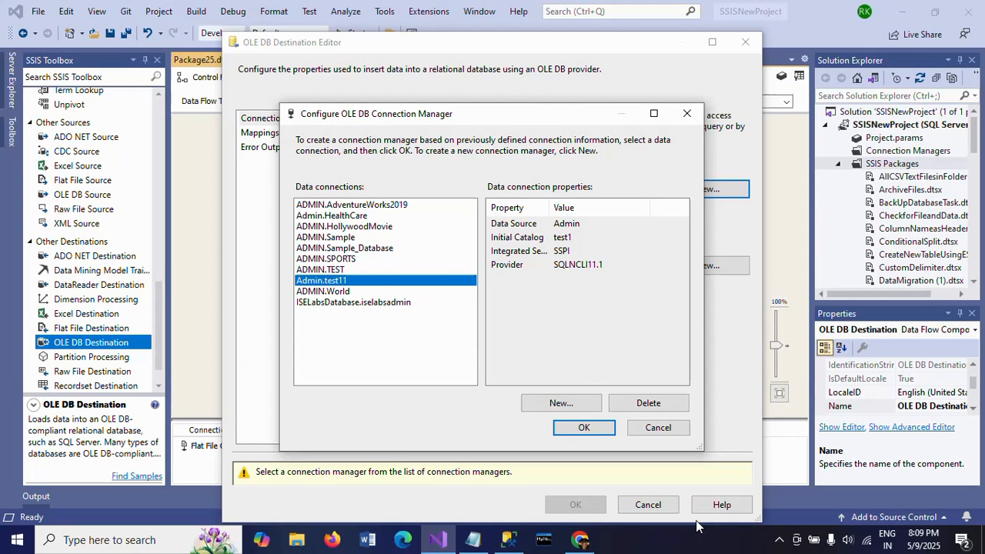
pyautogui.click(585, 428)
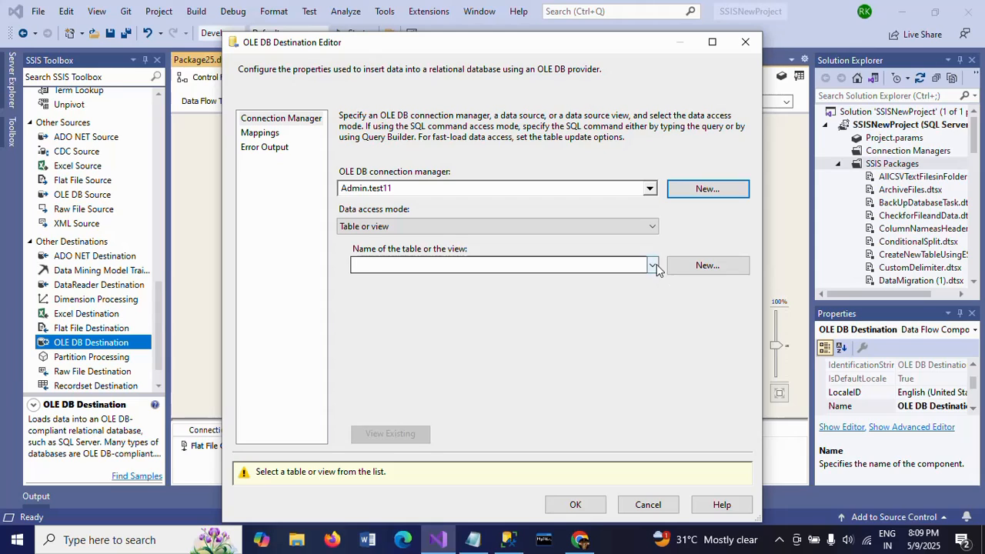
# Step: Choose [dbo].[Employees] as the destination table and preview its existing rows
pyautogui.click(653, 266)
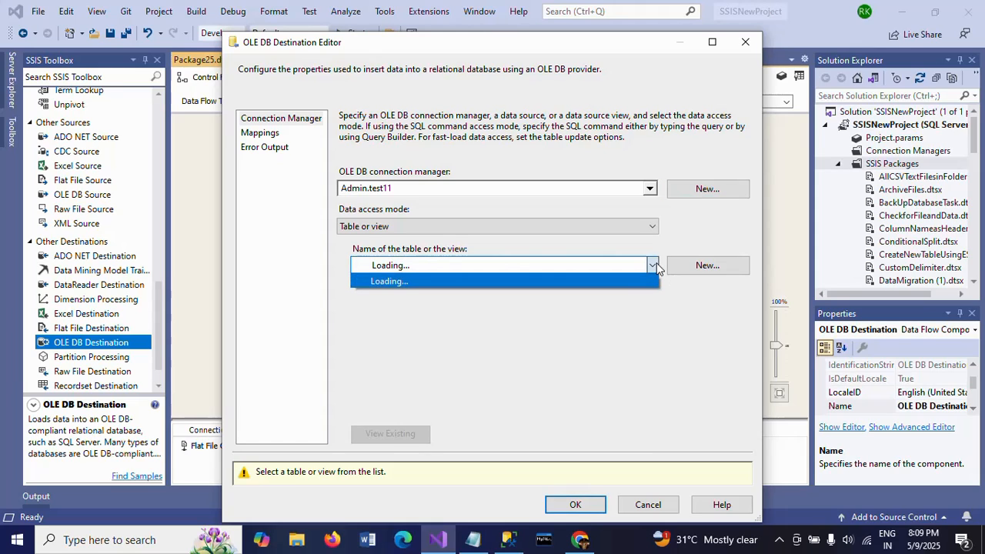
pyautogui.click(429, 329)
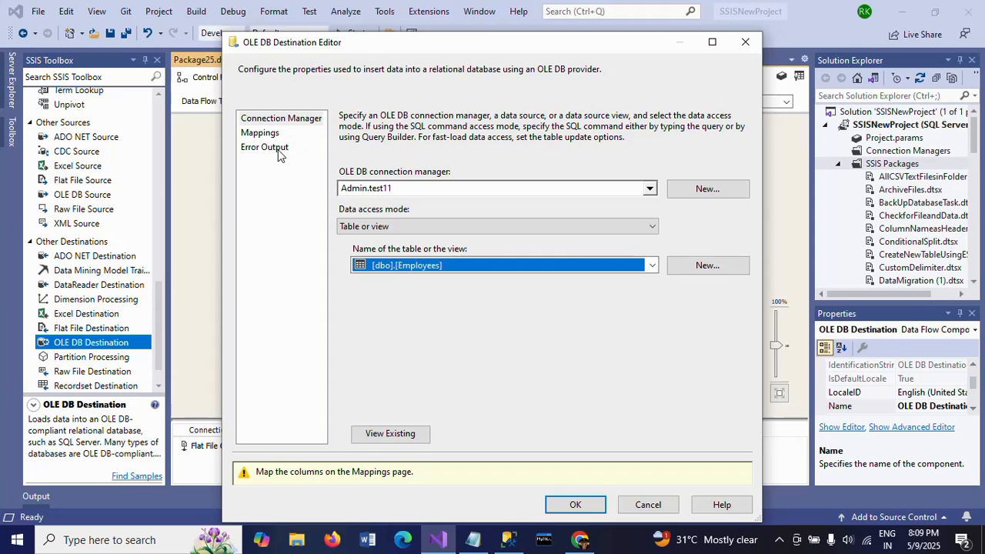
pyautogui.click(380, 436)
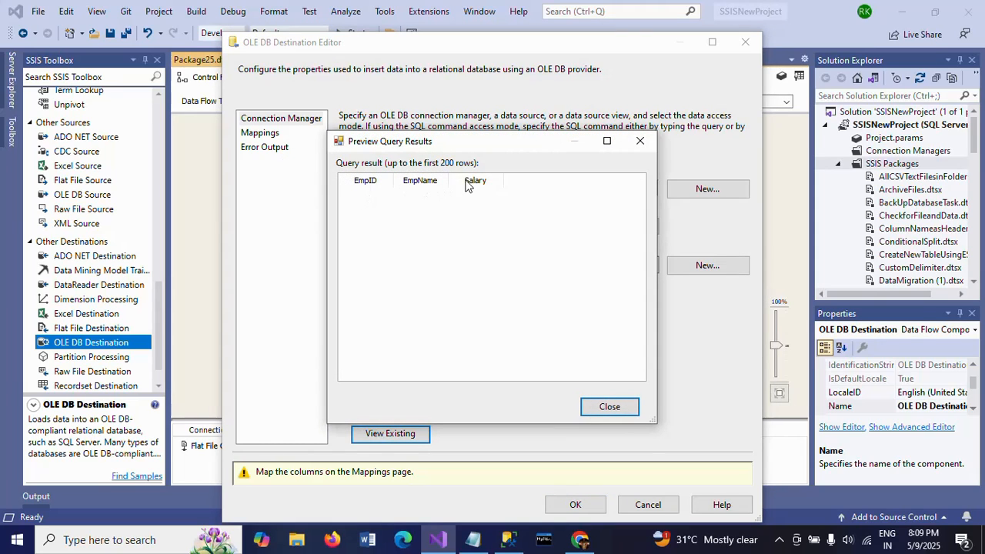
pyautogui.click(639, 141)
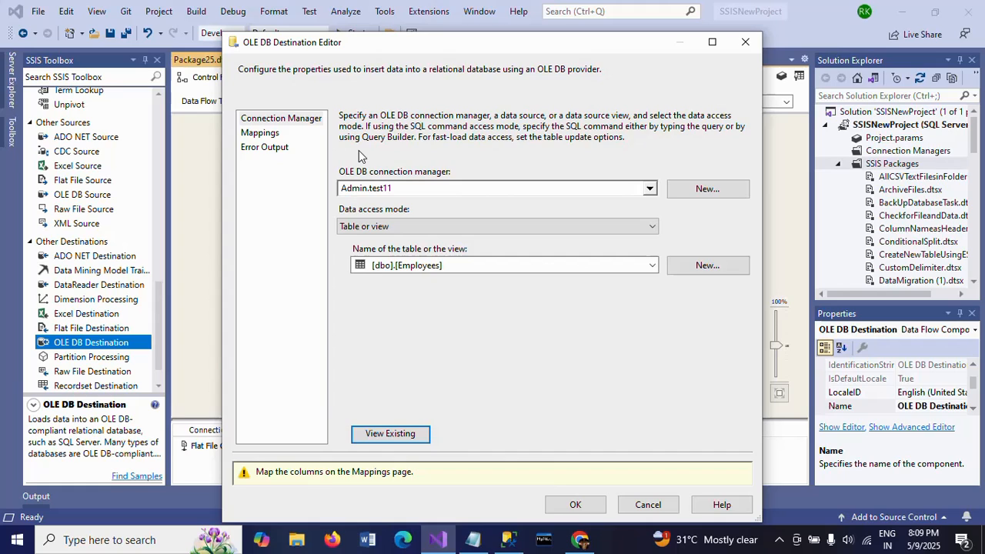
# Step: Map the input column Copy of Salary to the destination column Salary and accept the OLE DB Destination settings
pyautogui.click(254, 133)
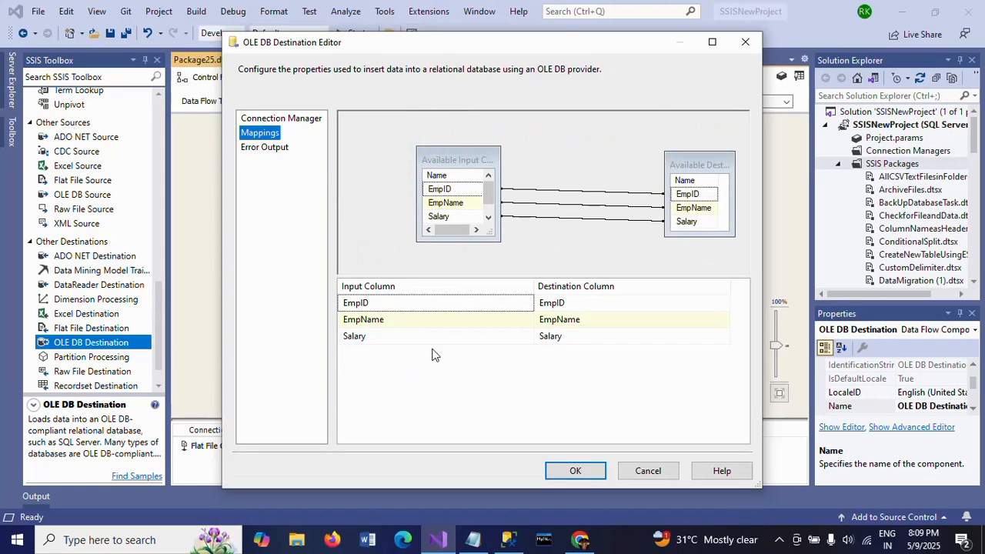
pyautogui.click(532, 340)
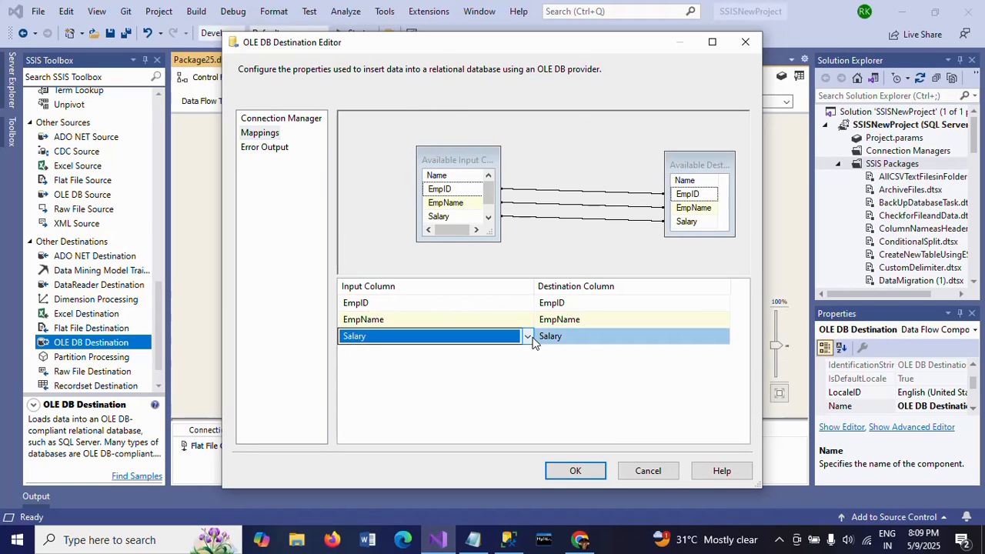
pyautogui.click(528, 337)
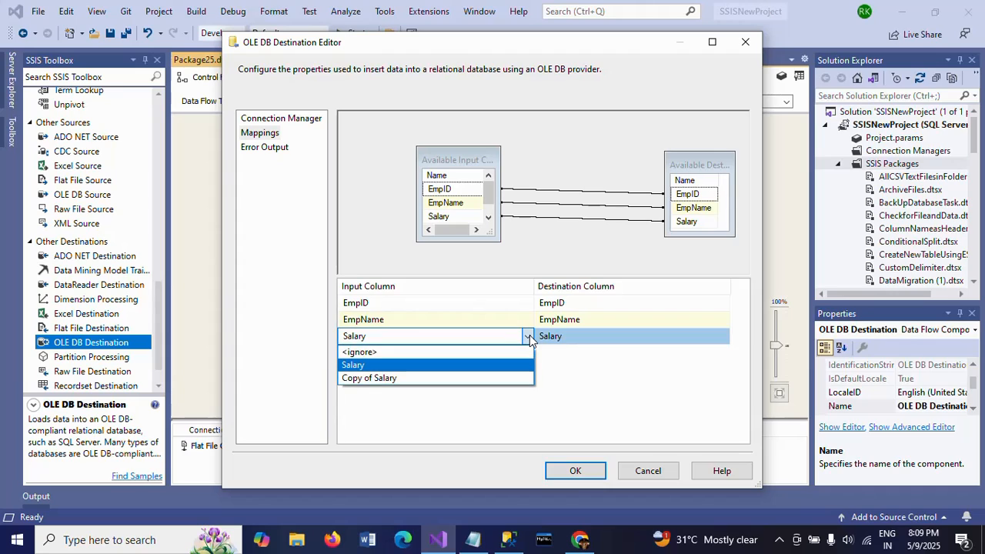
pyautogui.click(387, 378)
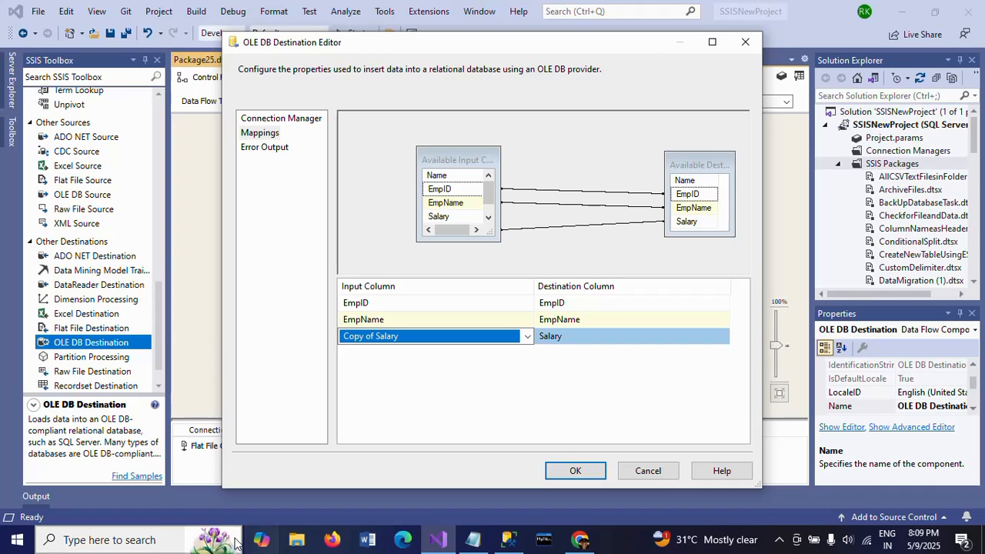
pyautogui.click(569, 473)
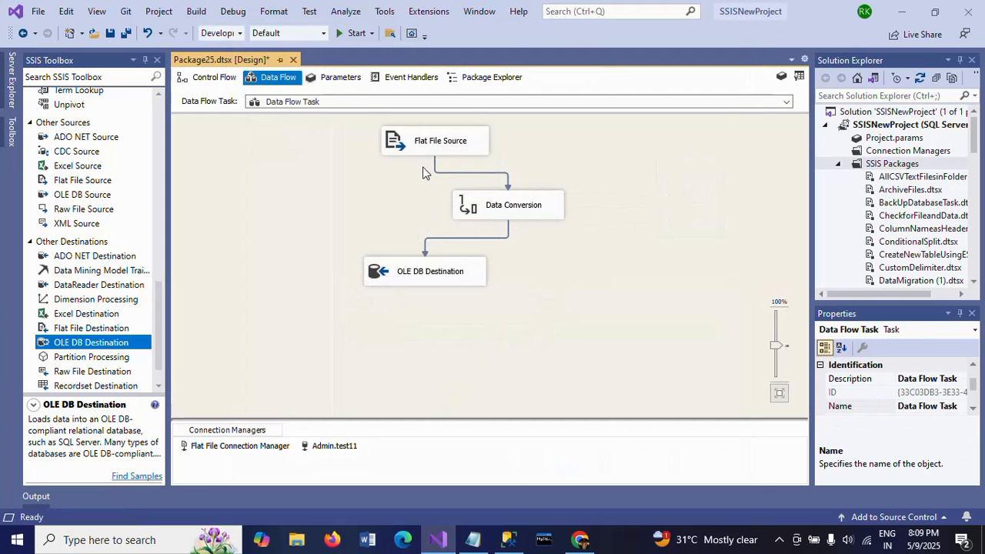
# Step: Review the Flat File Source's columns and the Salary values in the Flat File Connection Manager's row preview
pyautogui.moveTo(395, 143); pyautogui.dragTo(385, 141)
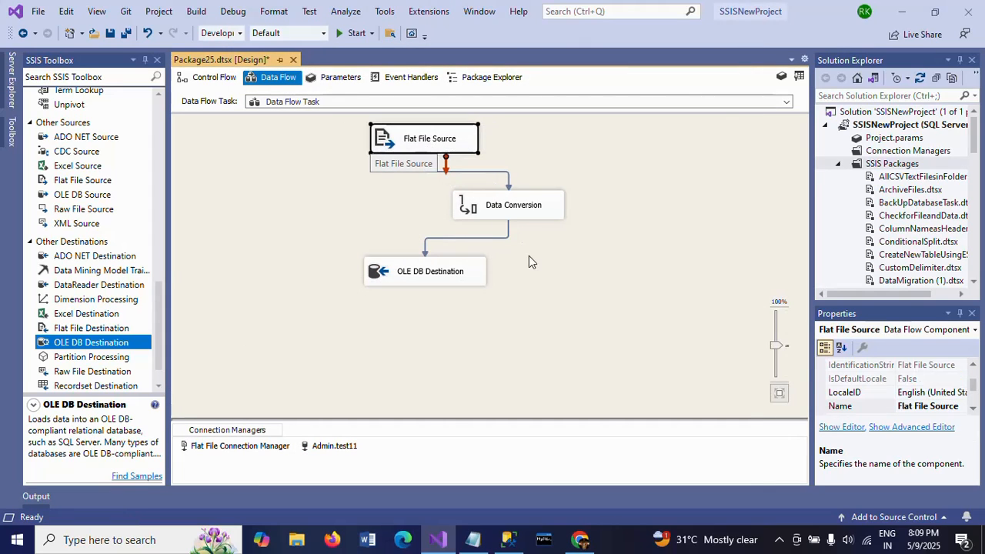
pyautogui.click(554, 278)
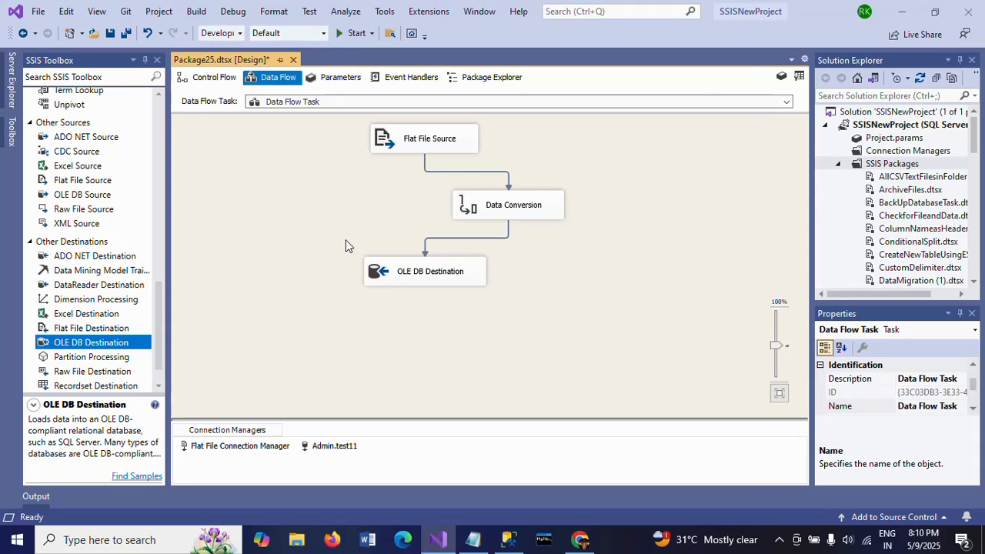
pyautogui.doubleClick(454, 140)
pyautogui.click(259, 132)
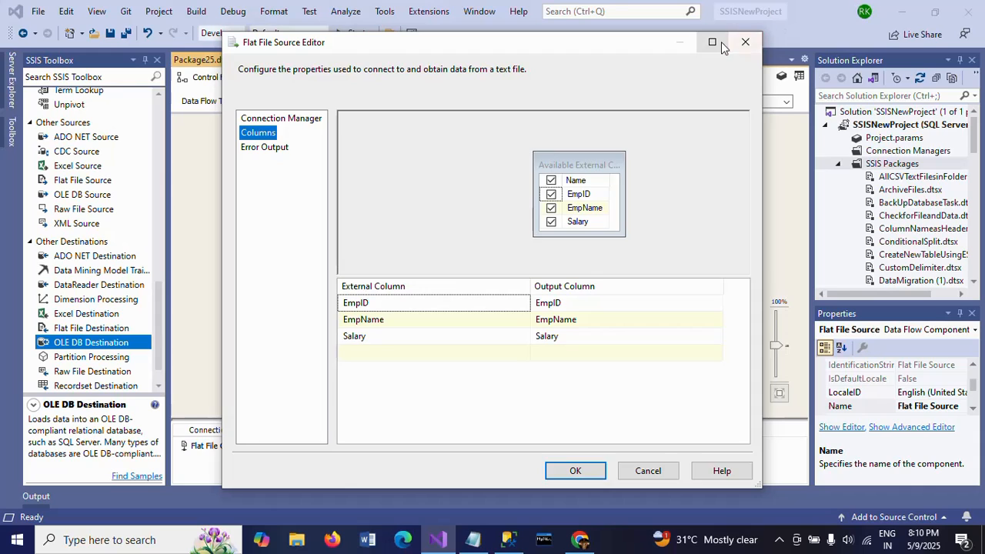
pyautogui.click(746, 41)
pyautogui.rightClick(248, 448)
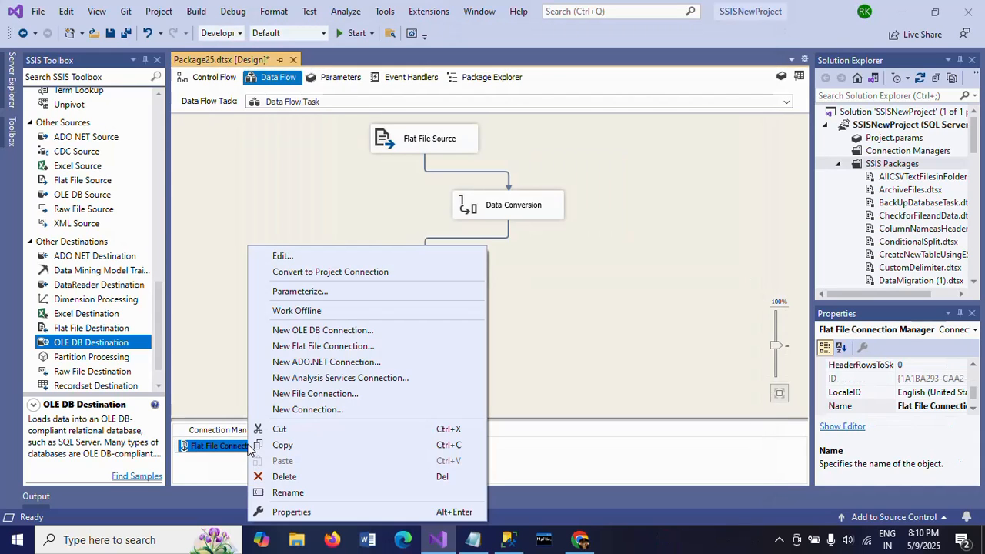
pyautogui.click(290, 259)
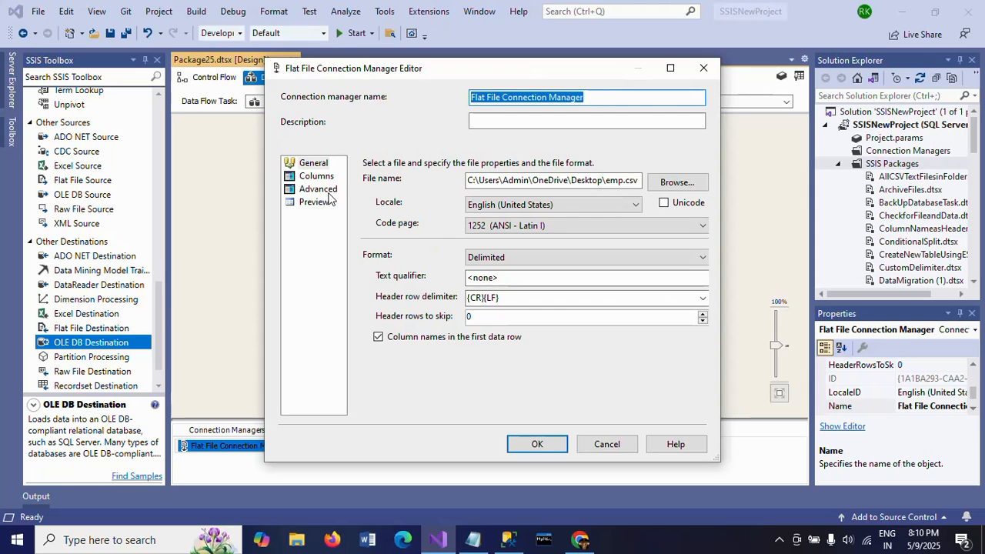
pyautogui.click(327, 178)
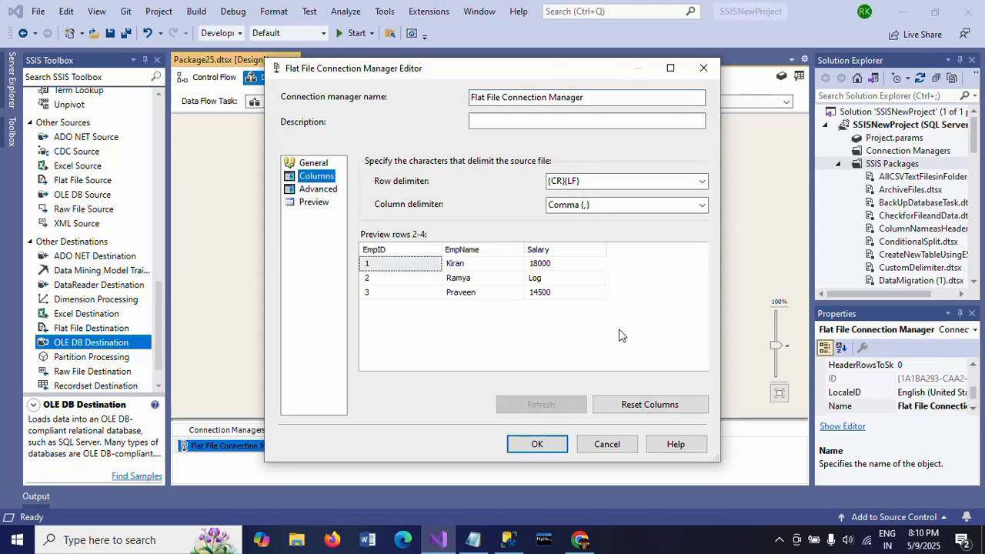
pyautogui.click(541, 282)
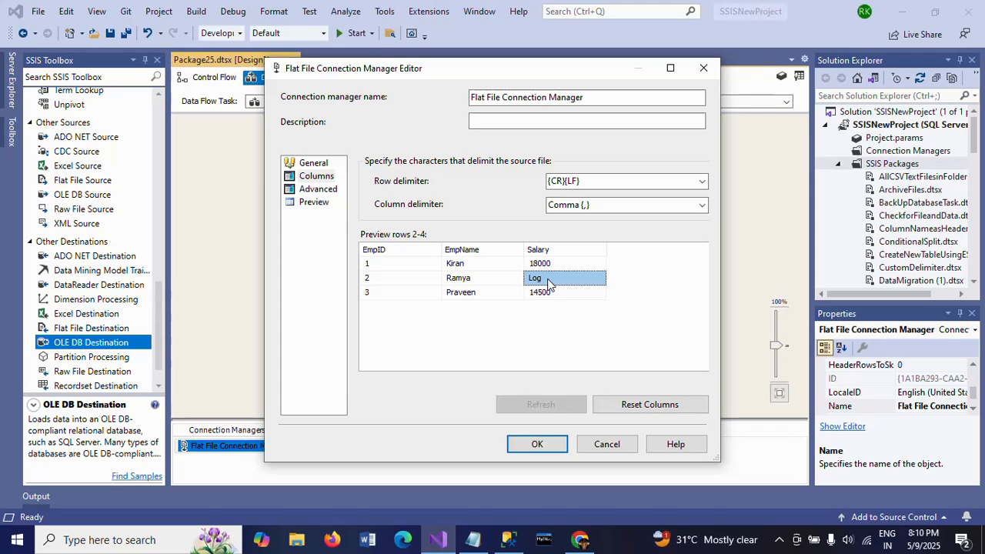
pyautogui.click(537, 445)
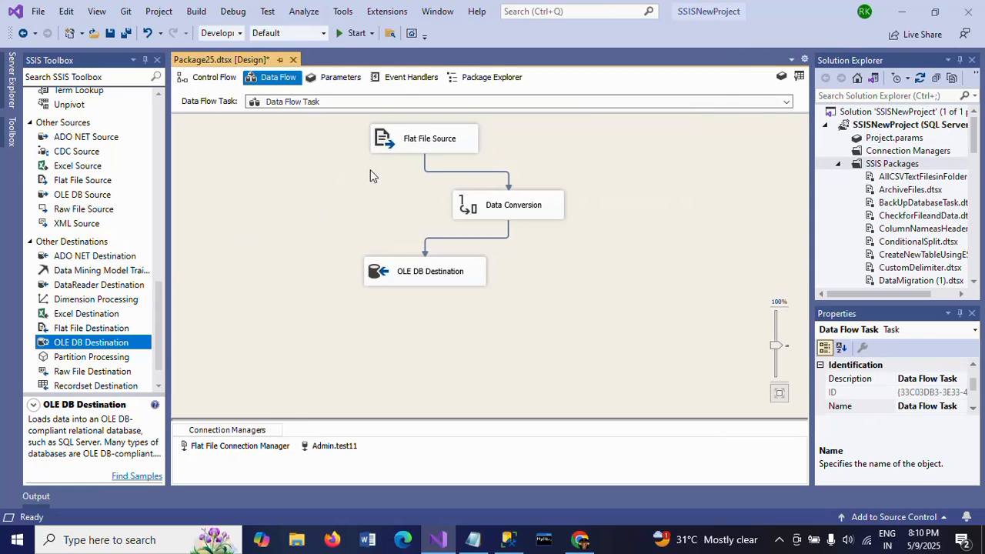
# Step: Return to the package's control flow and execute the Data Flow Task
pyautogui.click(402, 142)
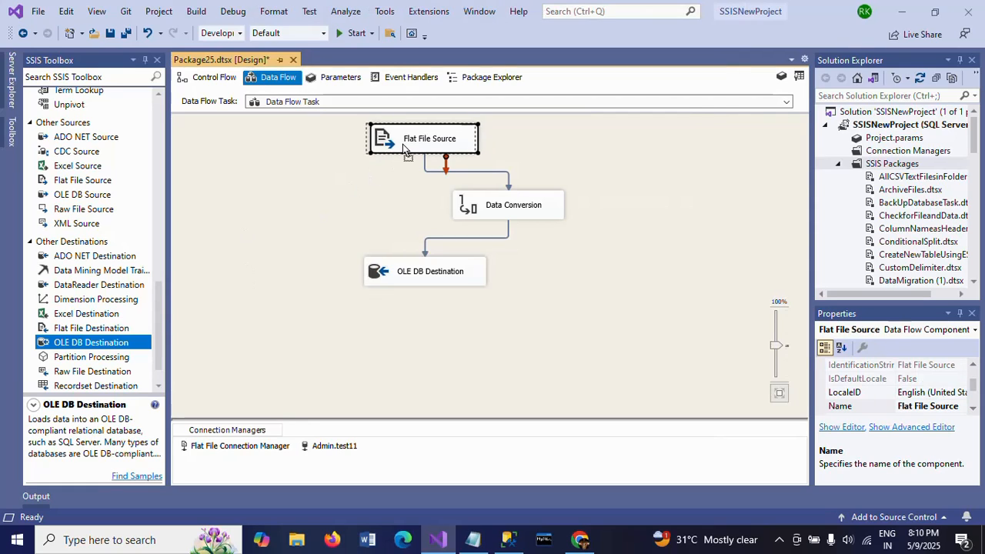
pyautogui.click(290, 221)
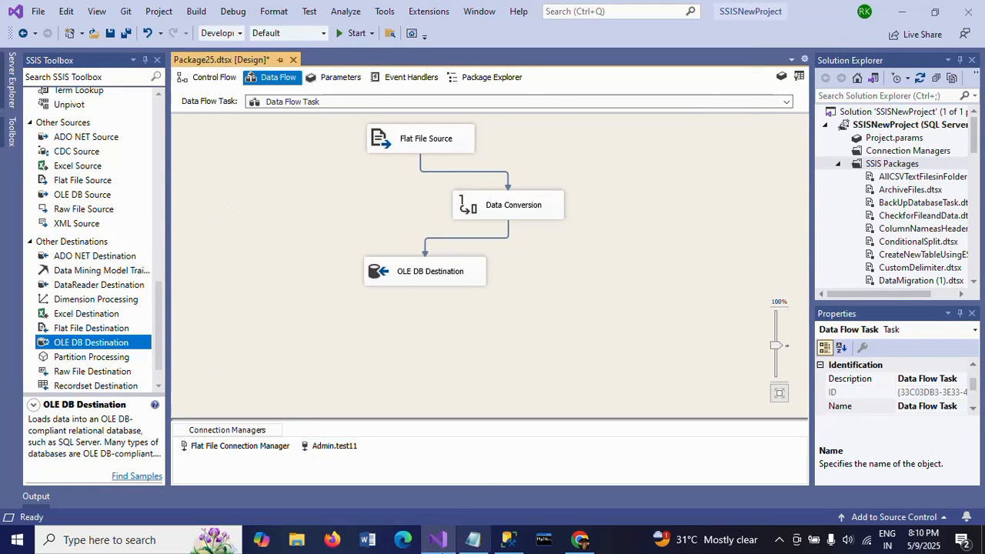
pyautogui.click(219, 79)
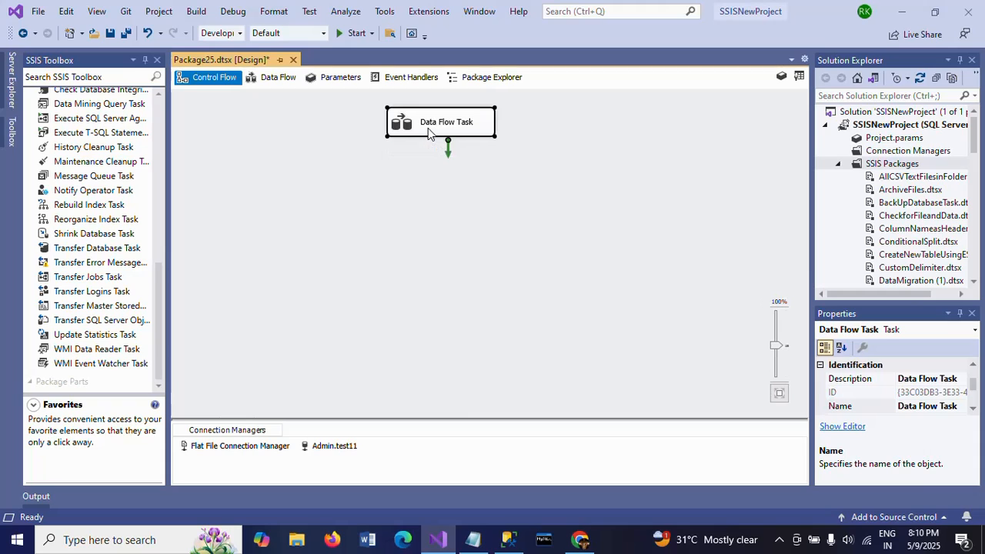
pyautogui.rightClick(428, 127)
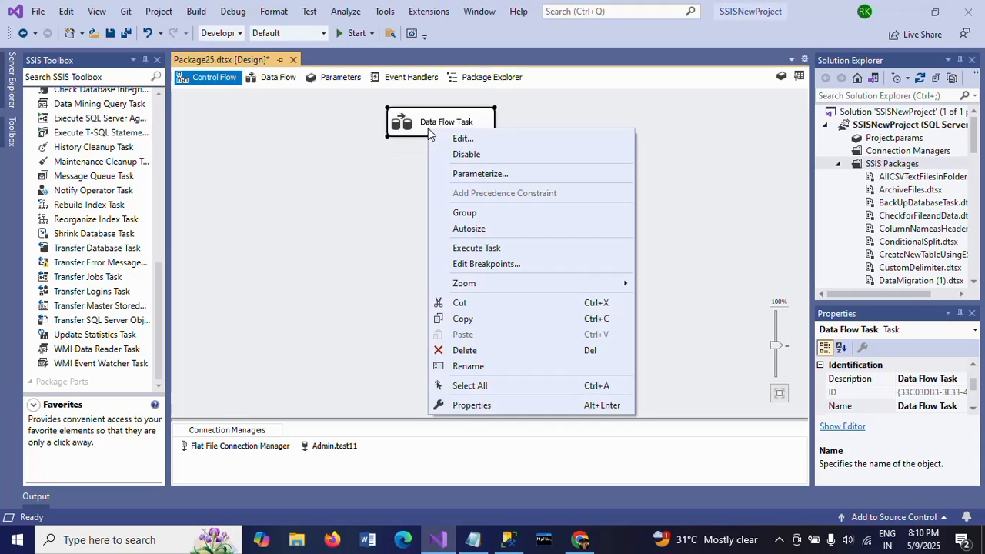
pyautogui.click(487, 248)
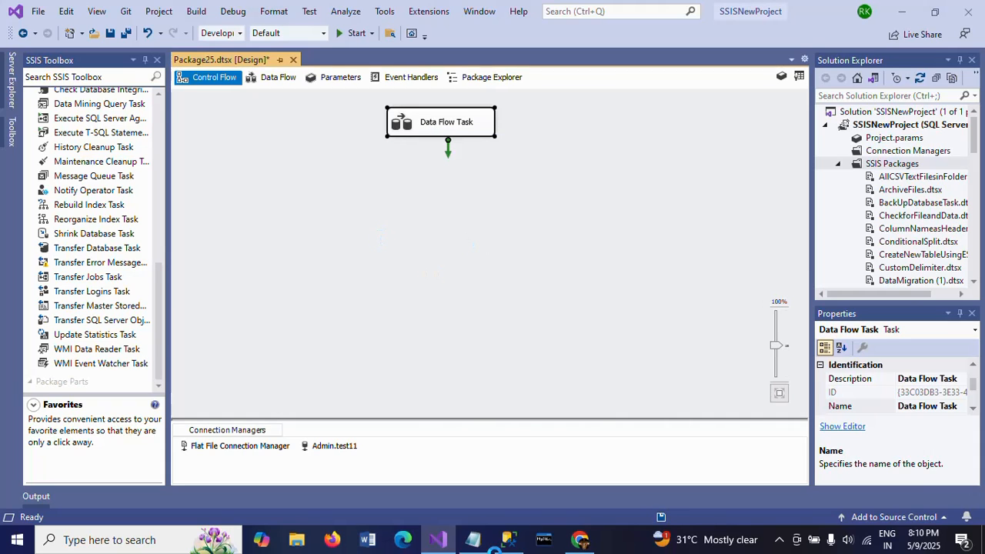
# Step: Query the employees table in SQL Server Management Studio, and switch back to Visual Studio to stop debugging the package
pyautogui.click(508, 539)
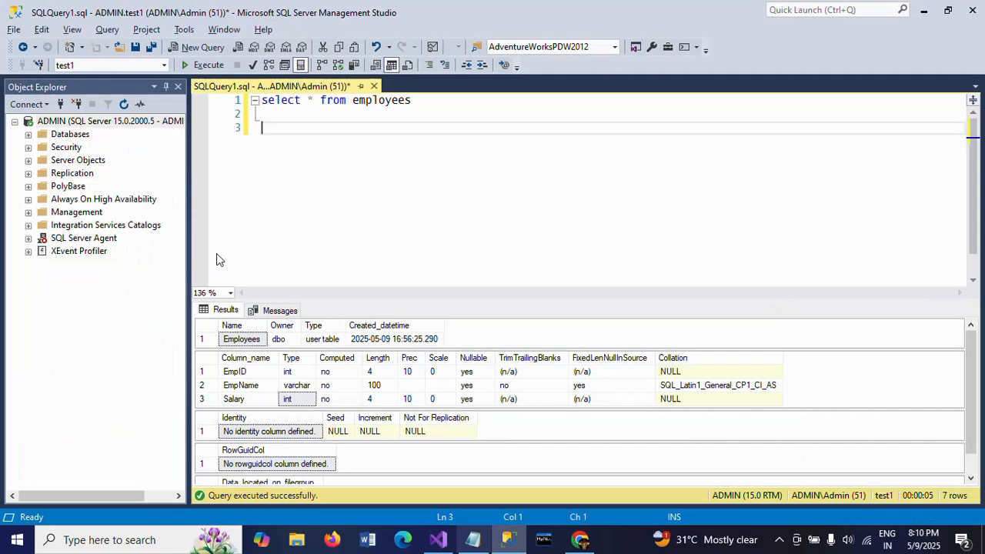
pyautogui.click(204, 64)
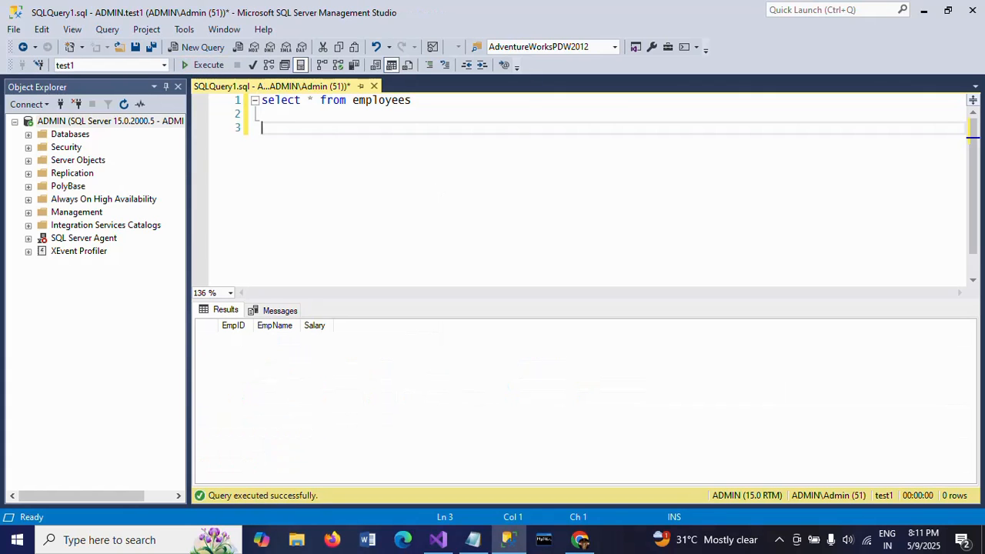
pyautogui.hotkey('alt', 'Tab')
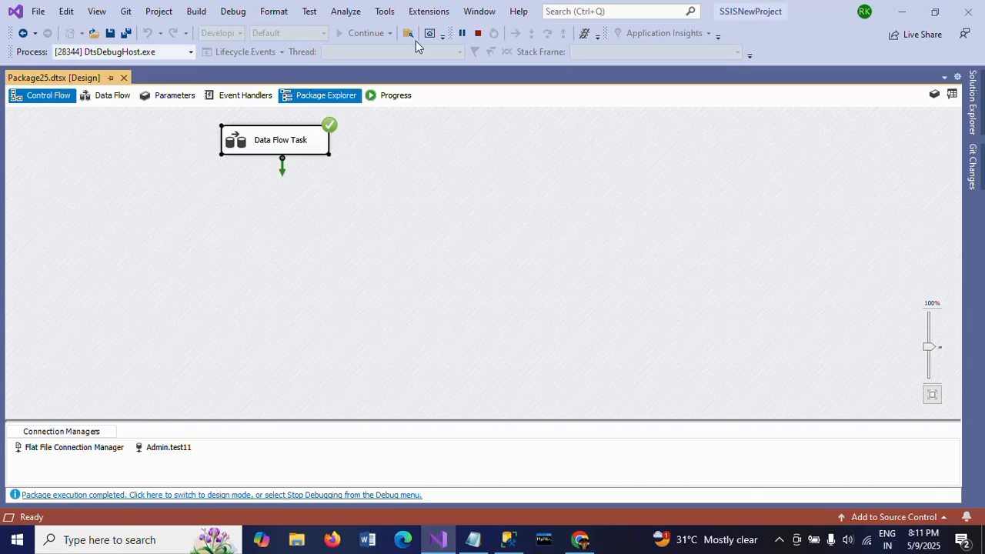
pyautogui.click(477, 33)
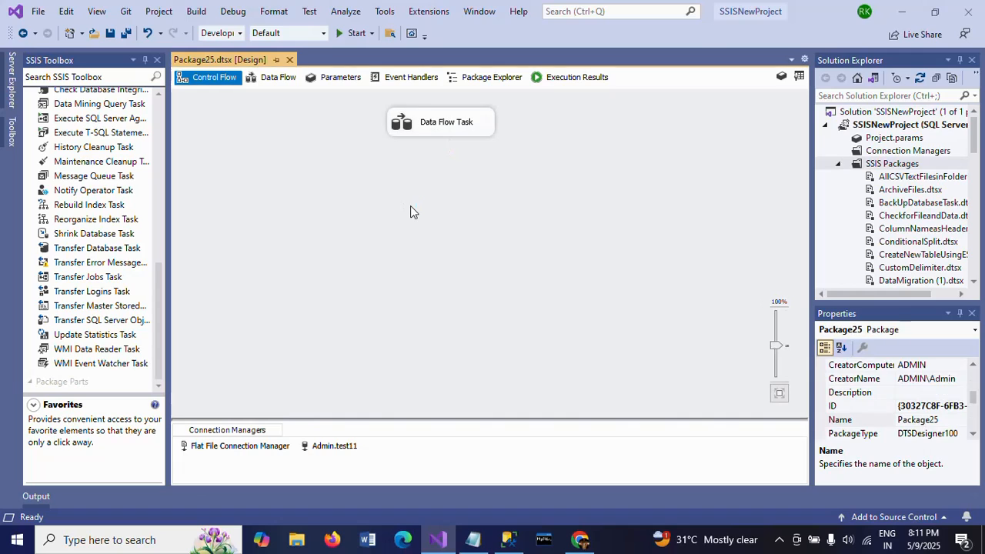
# Step: Switch to SQL Server Management Studio, rerun select * from employees and inspect the Salary value in the EmpID 2 row
pyautogui.hotkey('alt', 'Tab')
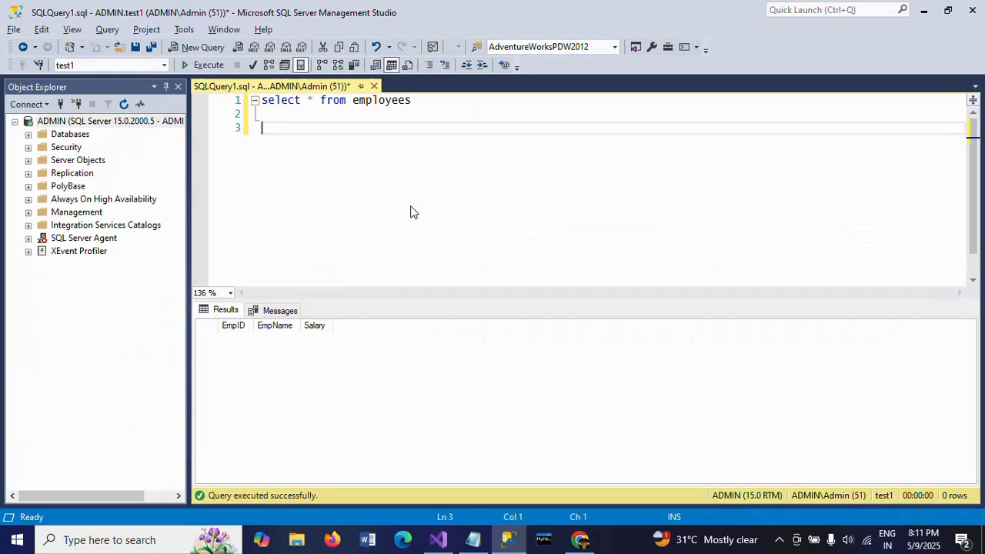
pyautogui.click(203, 65)
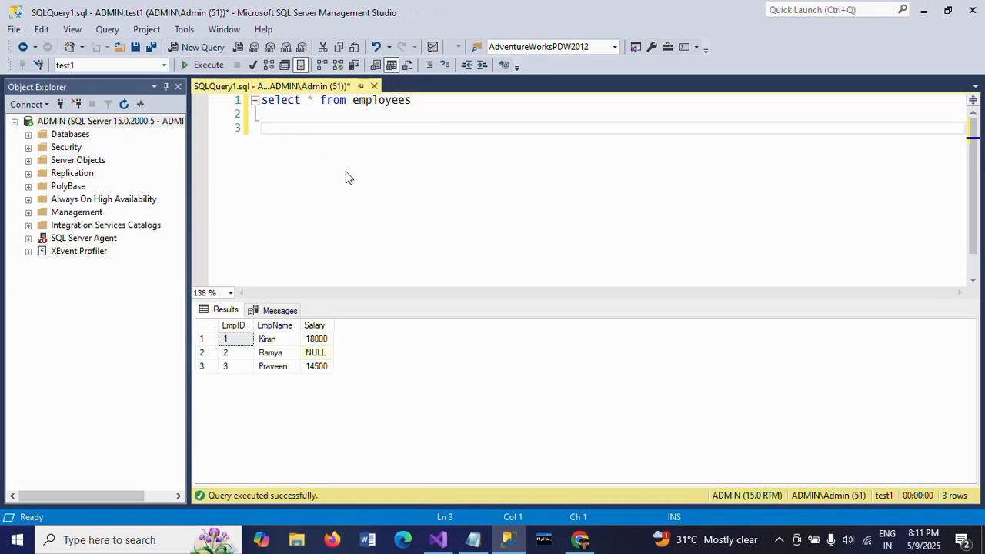
pyautogui.click(316, 353)
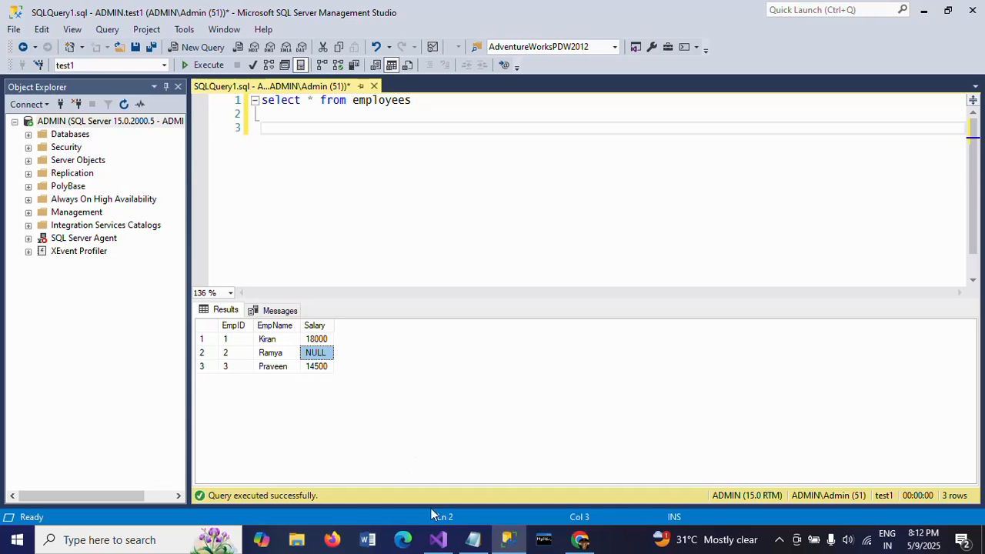
# Step: Review the Failure Component and Ignore Failure options in the Notepad notes against the employees query results in SQL Server Management Studio
pyautogui.click(474, 539)
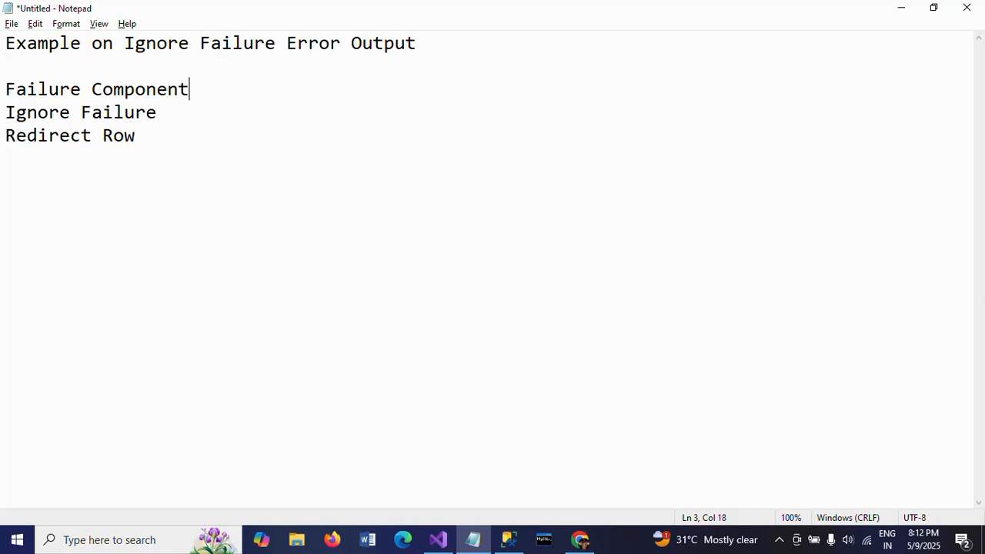
pyautogui.keyDown('shift'); pyautogui.click(7, 89); pyautogui.keyUp('shift')
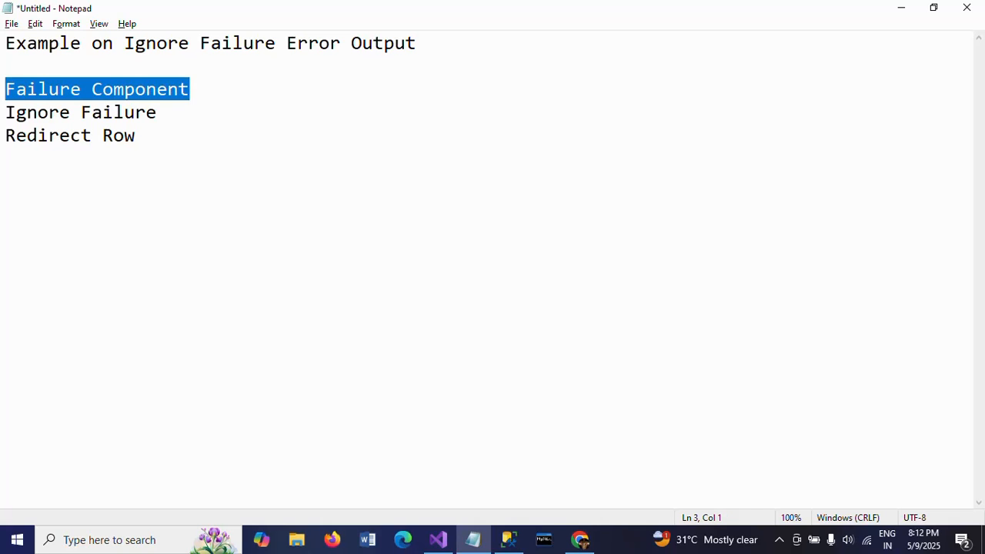
pyautogui.hotkey('alt', 'Tab')
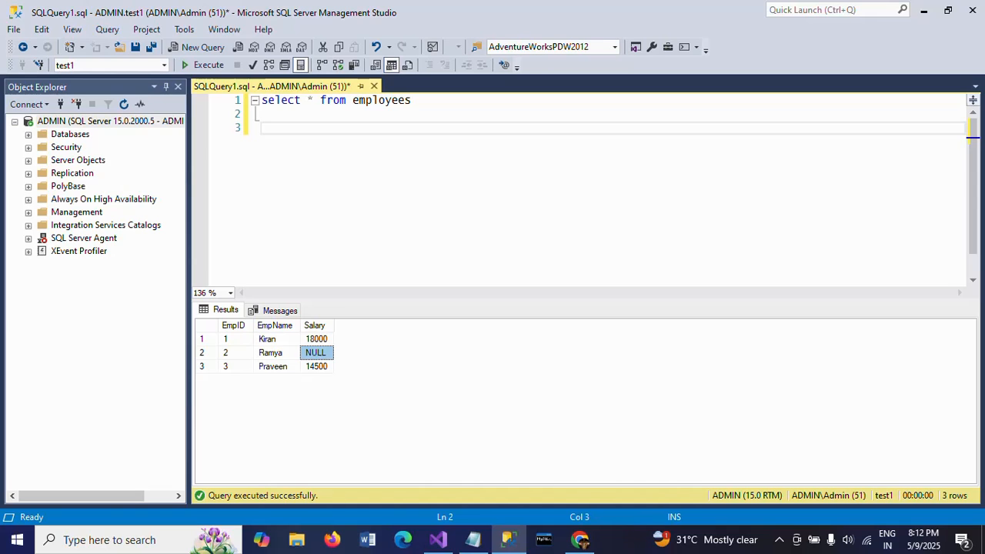
pyautogui.hotkey('alt', 'Tab')
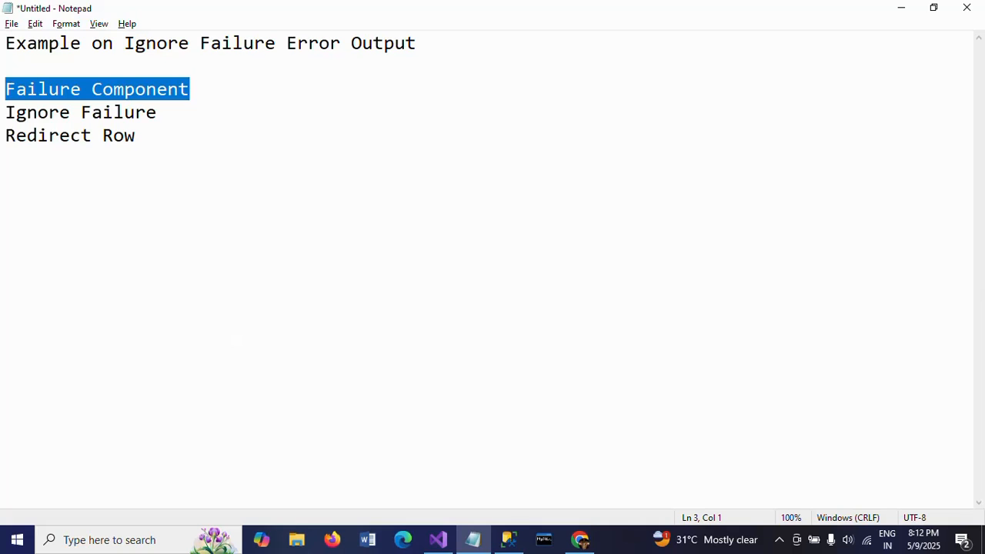
pyautogui.click(168, 113)
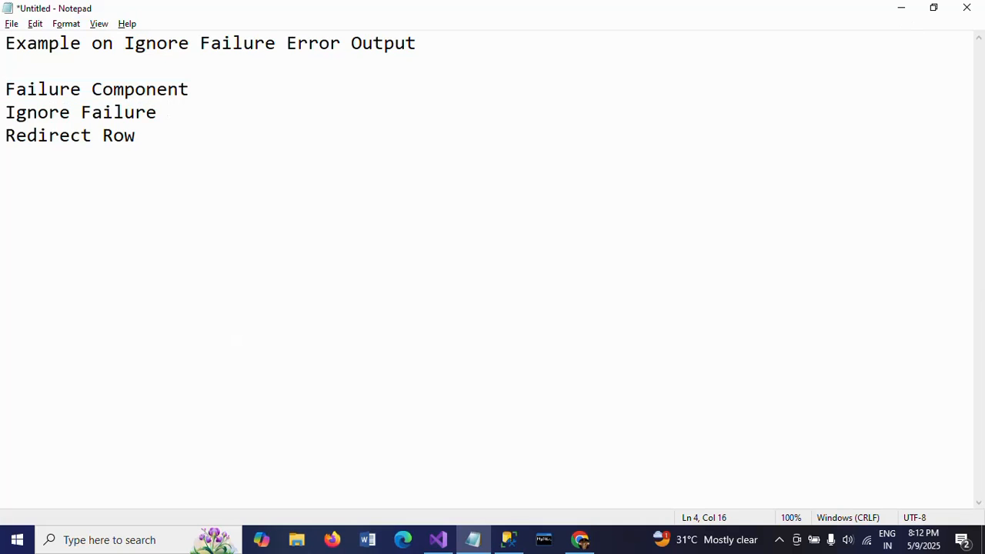
pyautogui.hotkey('alt', 'Tab')
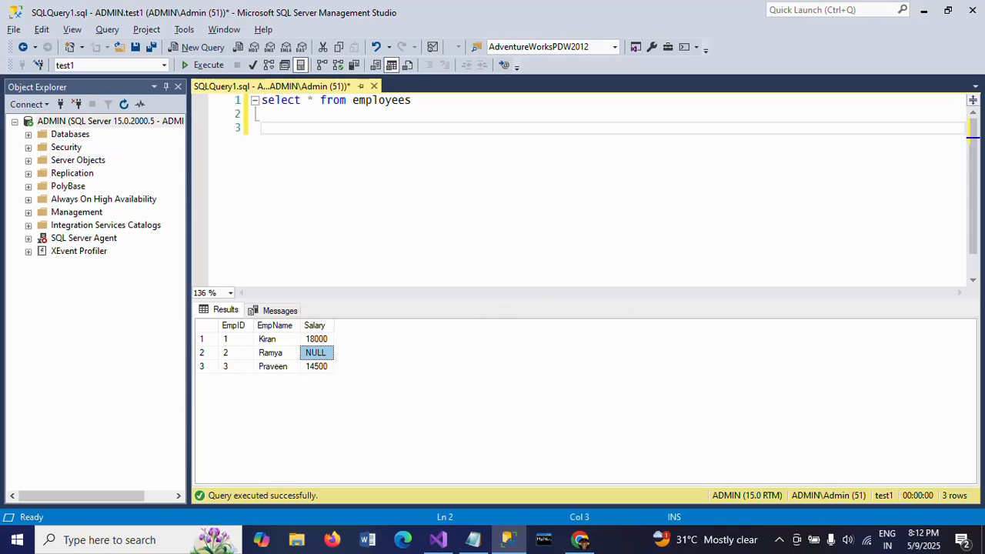
pyautogui.click(264, 128)
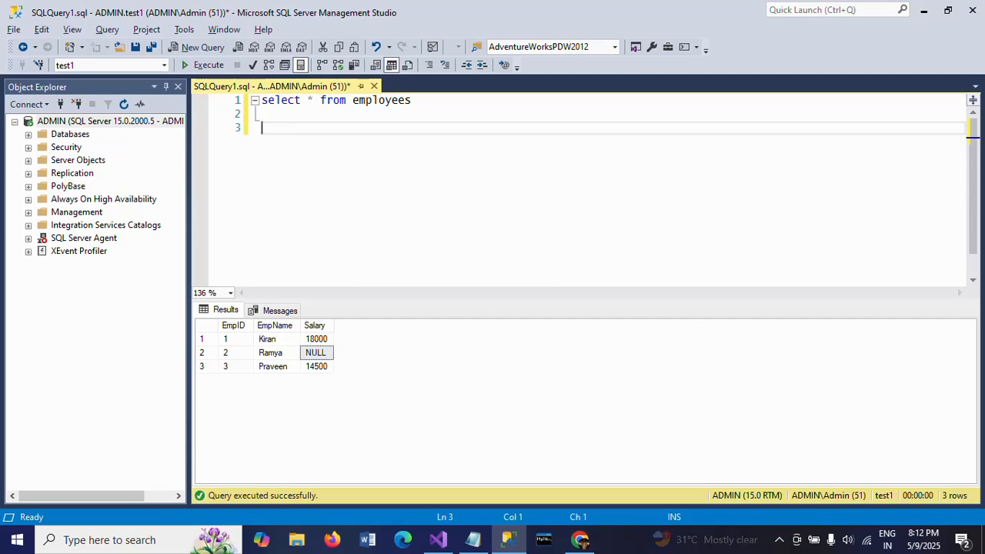